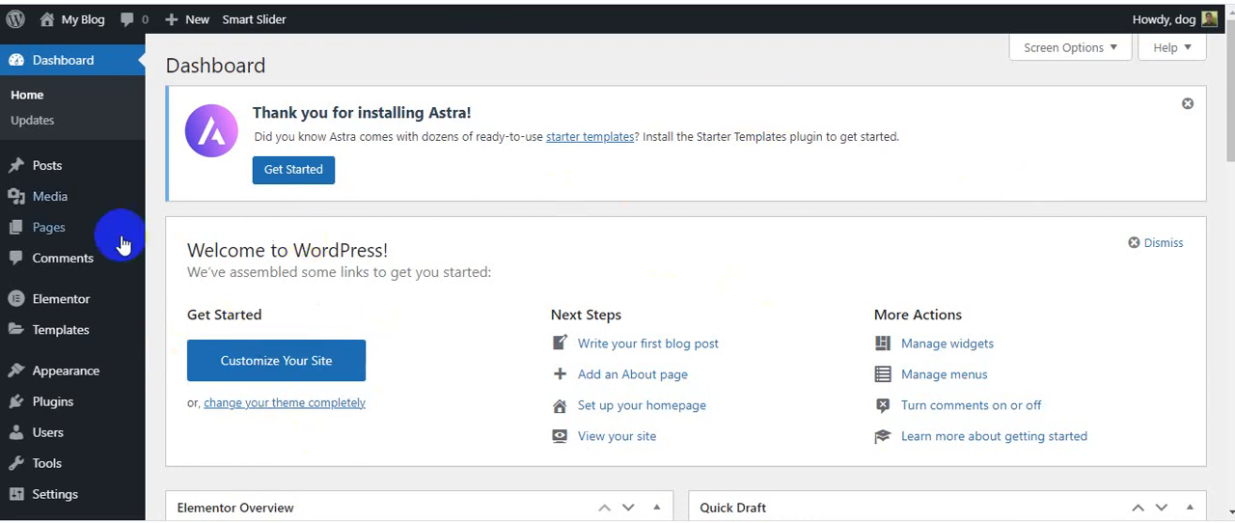
# Search the directory of new plugins for "smart slider"
pyautogui.scroll(-2, 171, 76)
pyautogui.scroll(2, 178, 87)
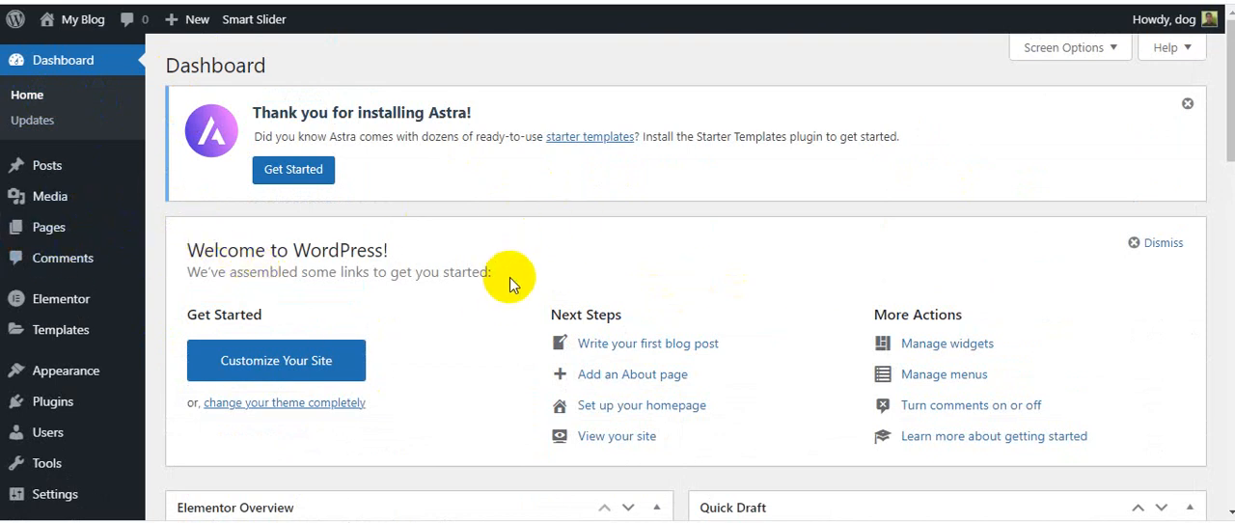
pyautogui.scroll(-2, 510, 277)
pyautogui.moveTo(41, 333)
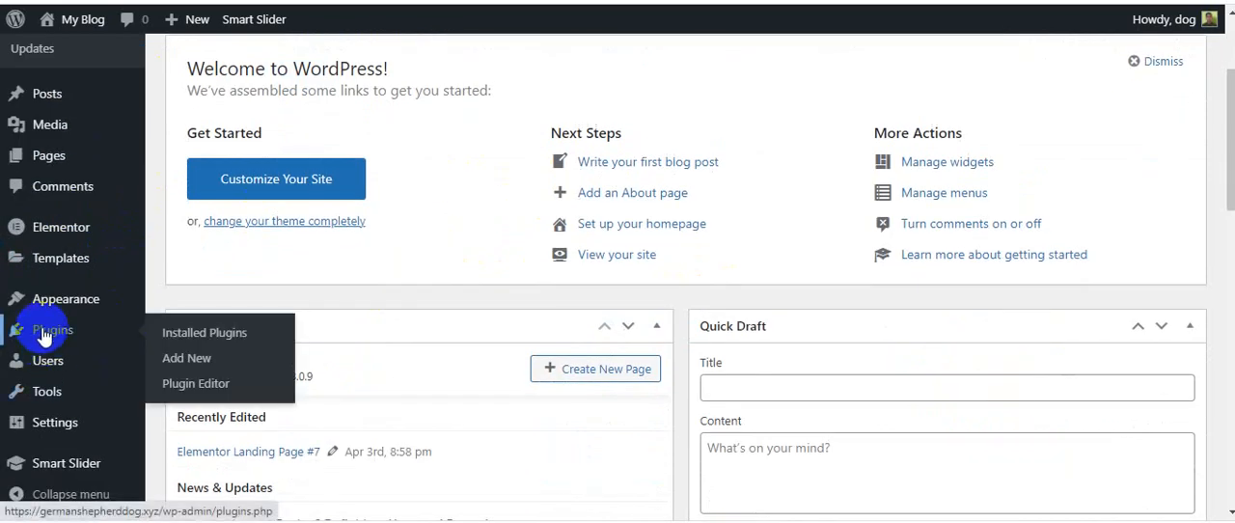
pyautogui.click(189, 359)
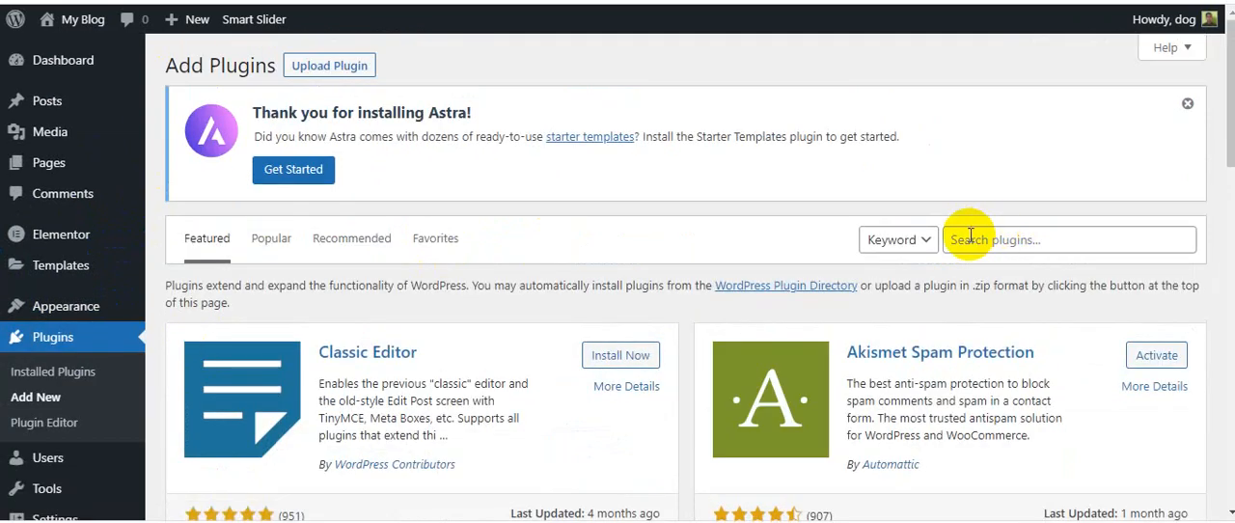
pyautogui.click(989, 239)
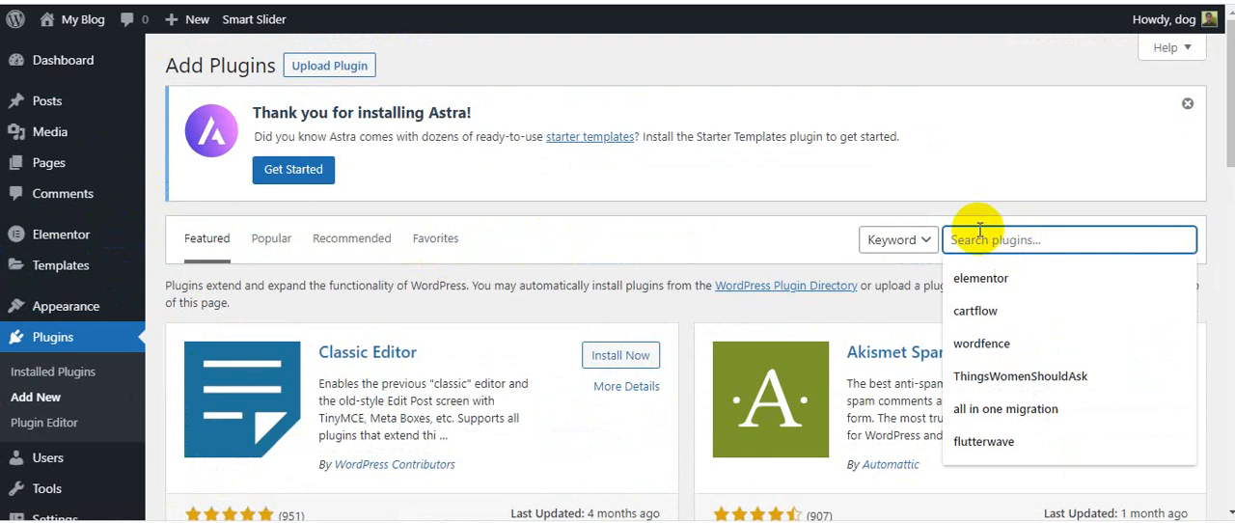
pyautogui.write('smart slider')
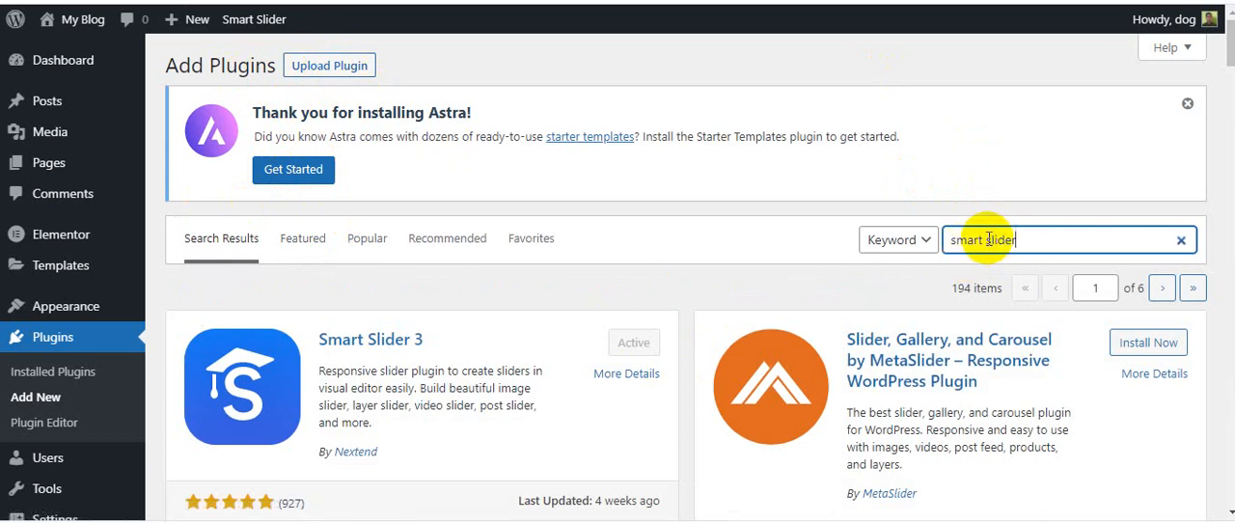
# Examine the Smart Slider 3 plugin's status, rating, active installations and last update date in the search results
pyautogui.scroll(-1, 573, 228)
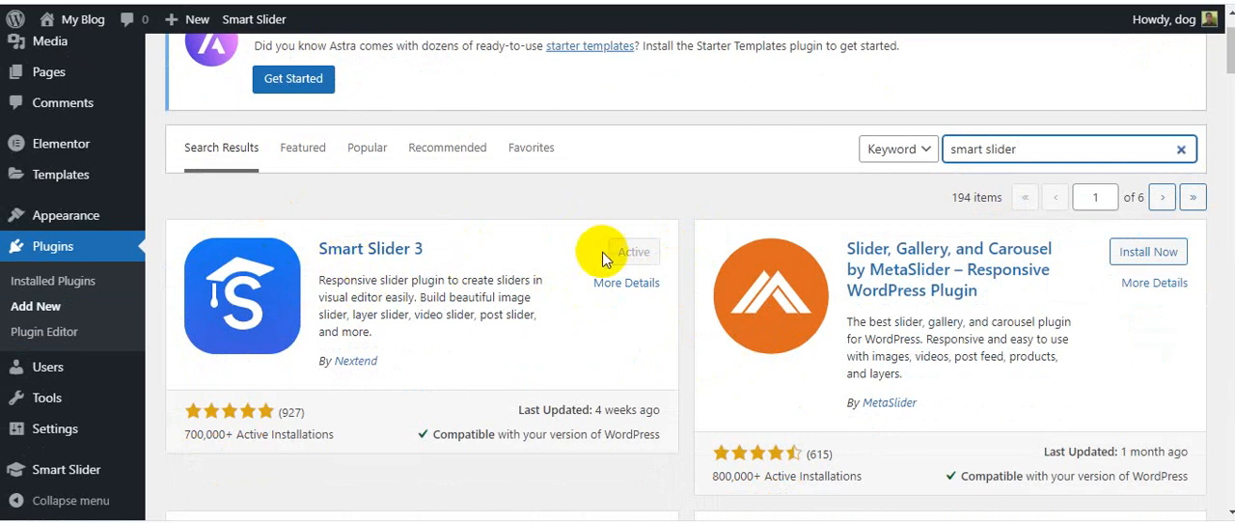
pyautogui.scroll(-1, 415, 280)
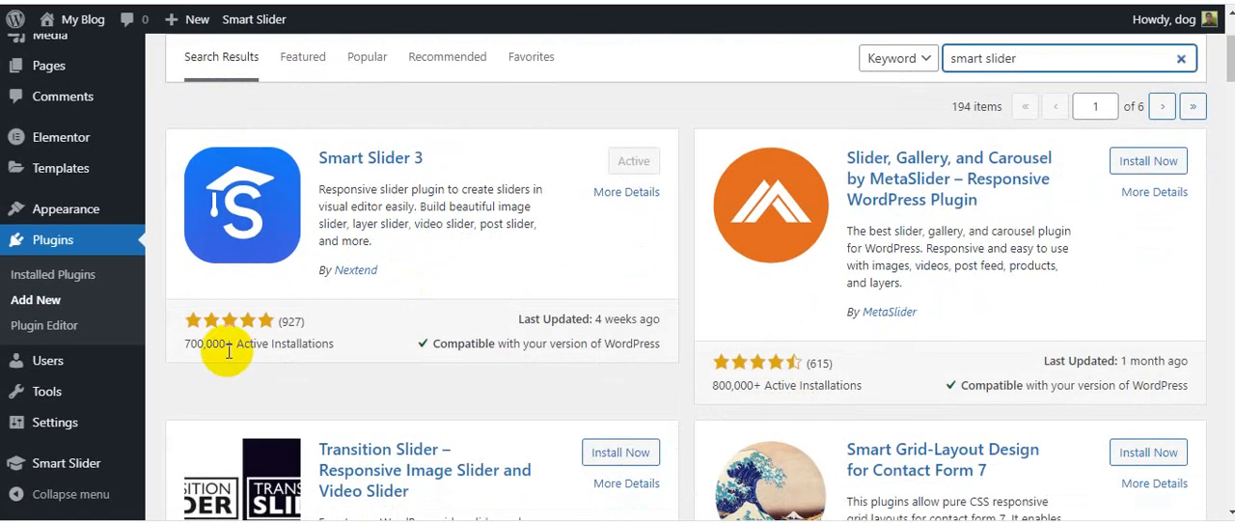
pyautogui.doubleClick(284, 319)
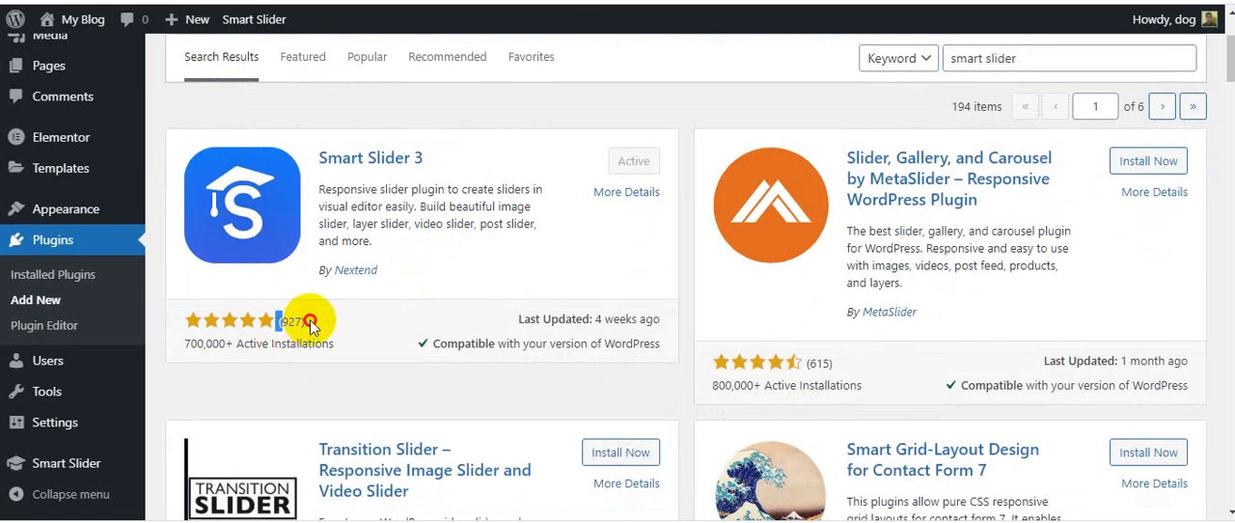
pyautogui.moveTo(325, 320); pyautogui.dragTo(371, 348)
pyautogui.click(370, 348)
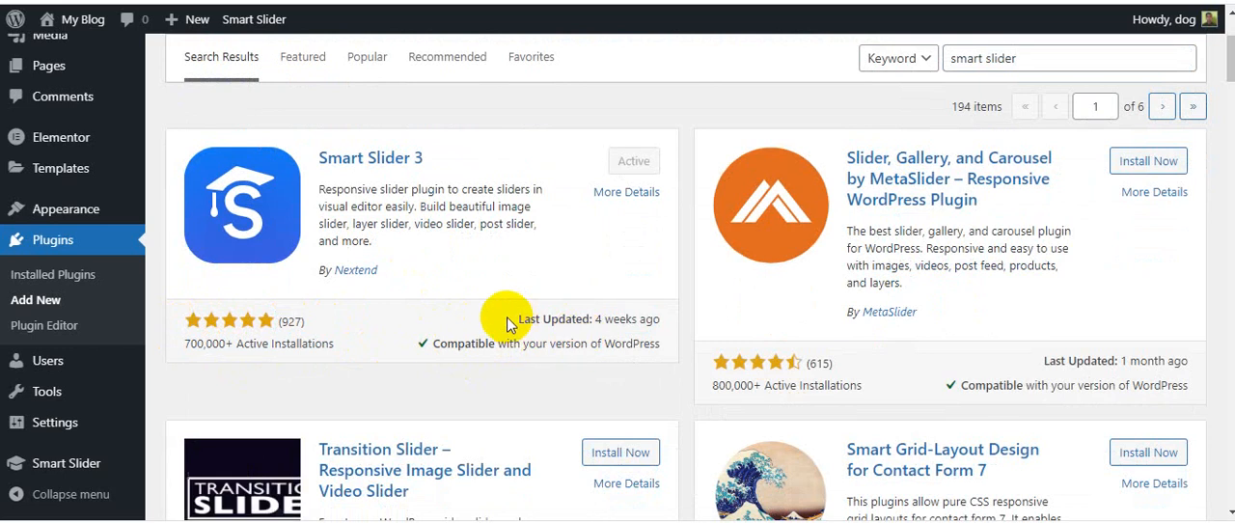
pyautogui.moveTo(519, 318); pyautogui.dragTo(674, 323)
pyautogui.click(671, 322)
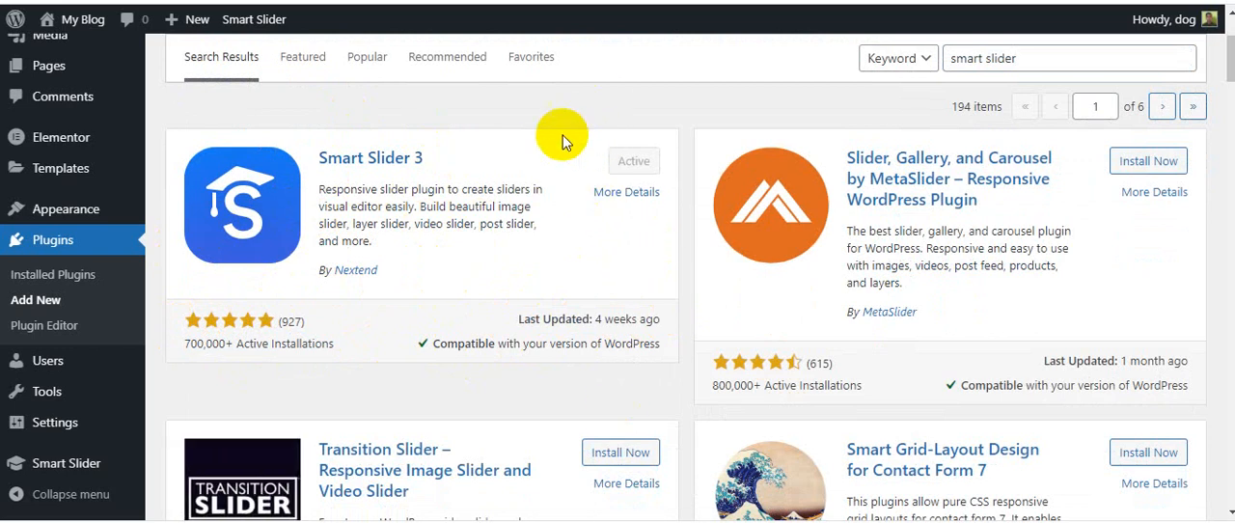
# Open the Smart Slider dashboard and continue past its welcome page to the project overview
pyautogui.scroll(-2, 565, 138)
pyautogui.moveTo(44, 473)
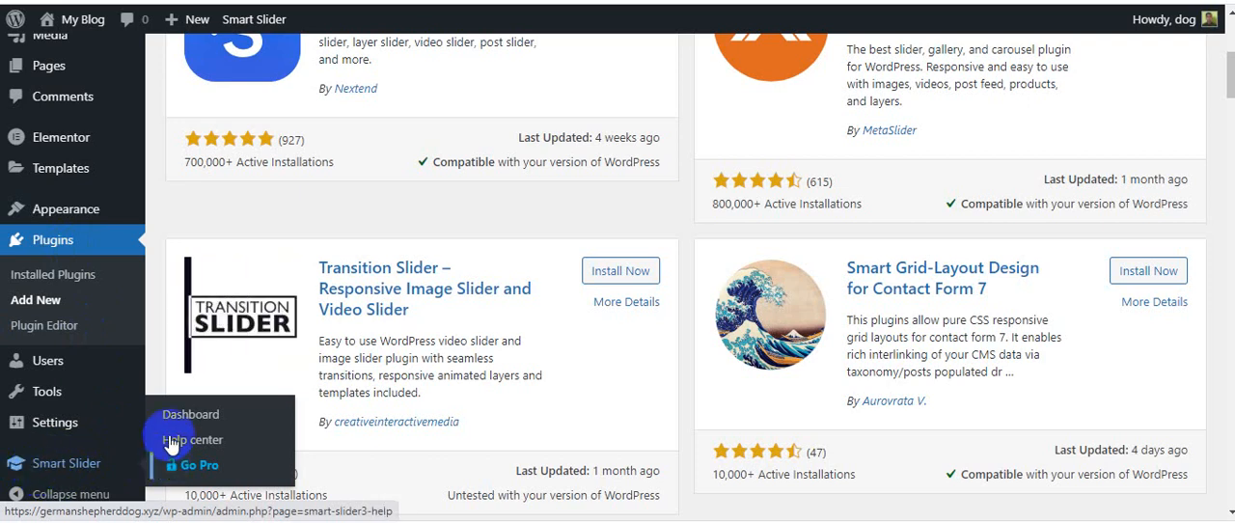
pyautogui.click(196, 416)
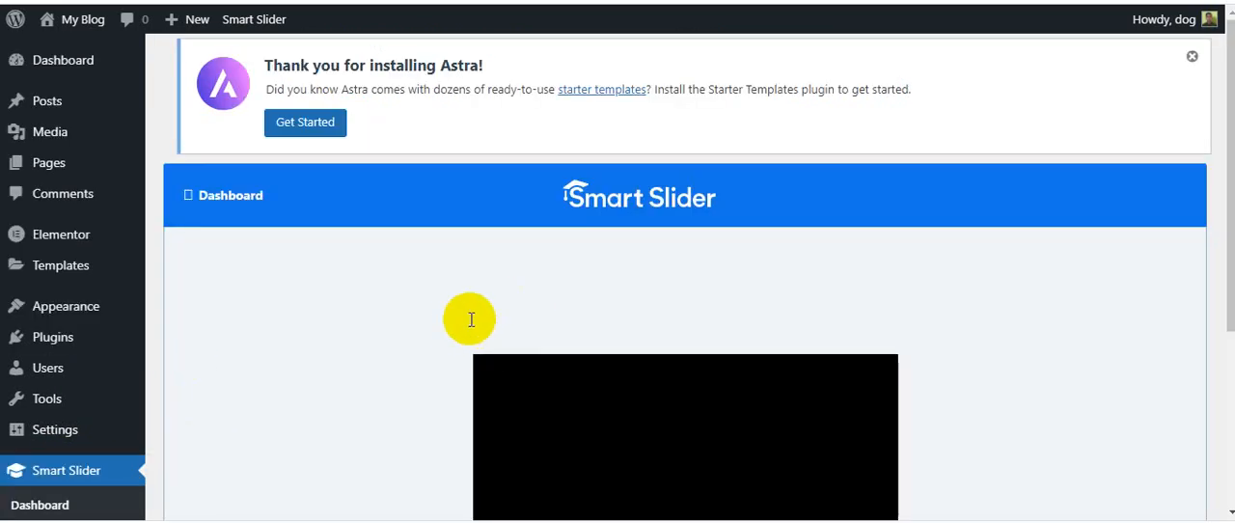
pyautogui.scroll(-2, 498, 258)
pyautogui.scroll(2, 521, 253)
pyautogui.scroll(-2, 544, 241)
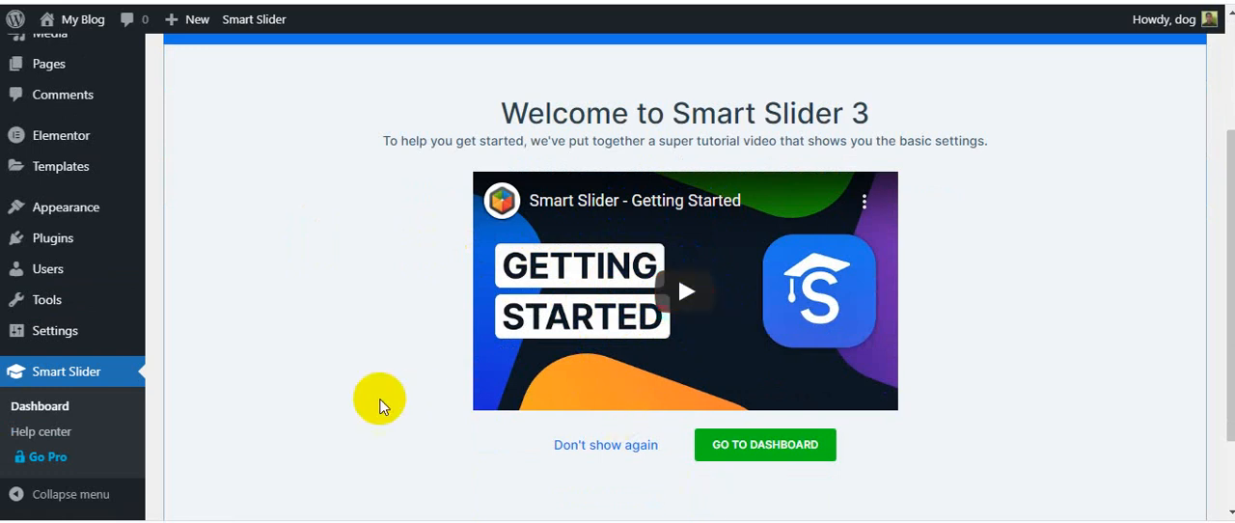
pyautogui.scroll(-1, 454, 372)
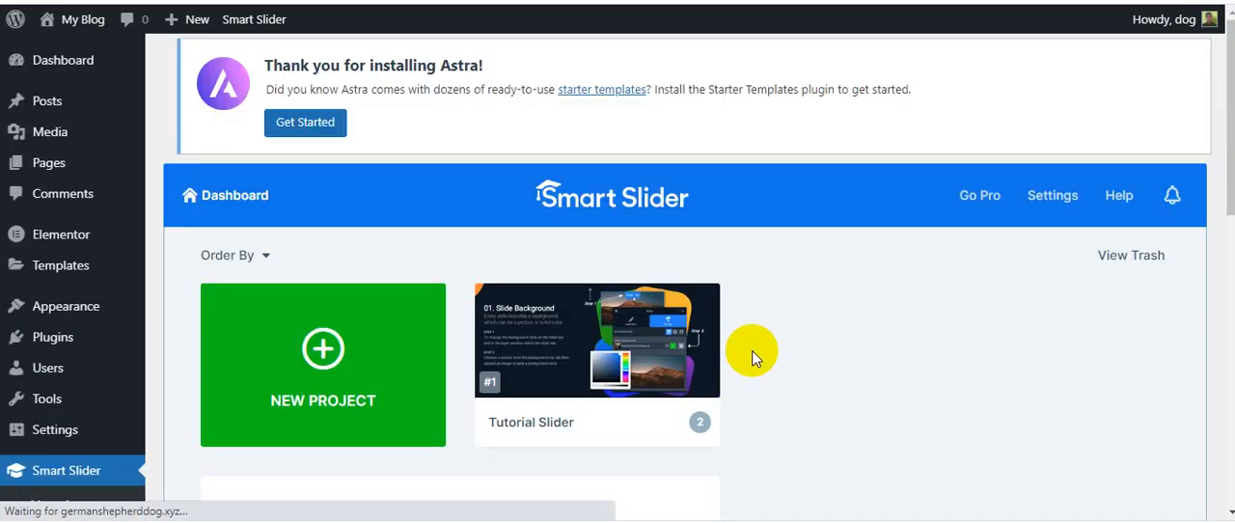
# Start a new slider project from a template to open the template library
pyautogui.scroll(-1, 752, 349)
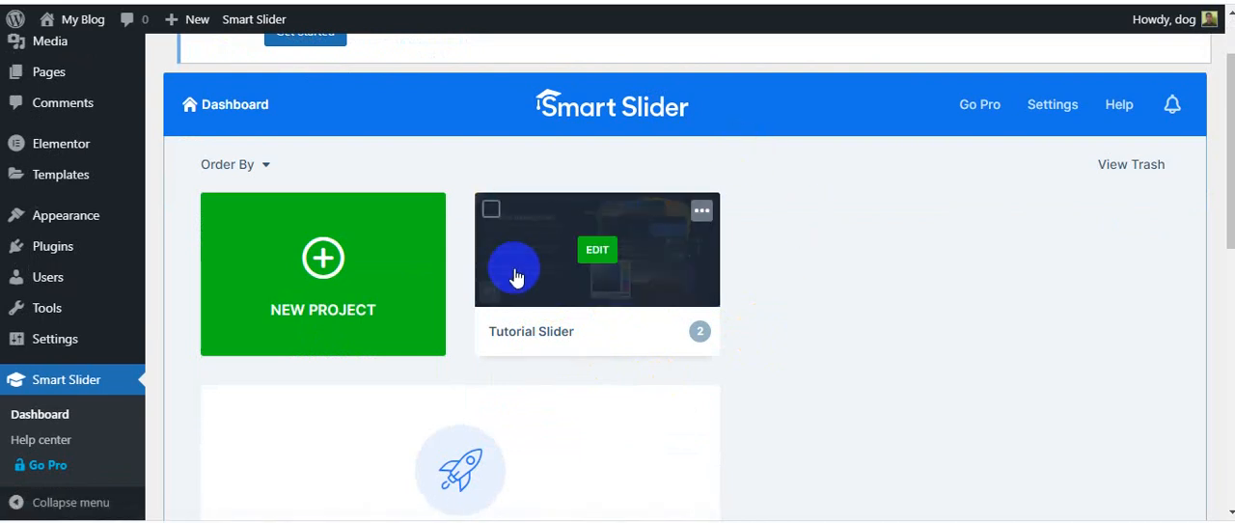
pyautogui.click(321, 261)
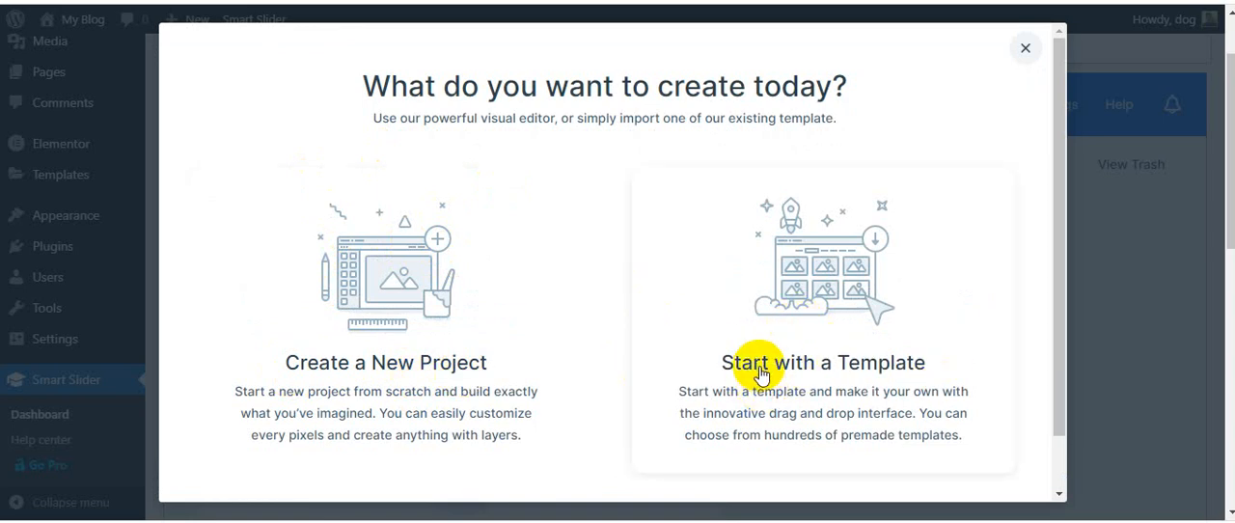
pyautogui.click(832, 318)
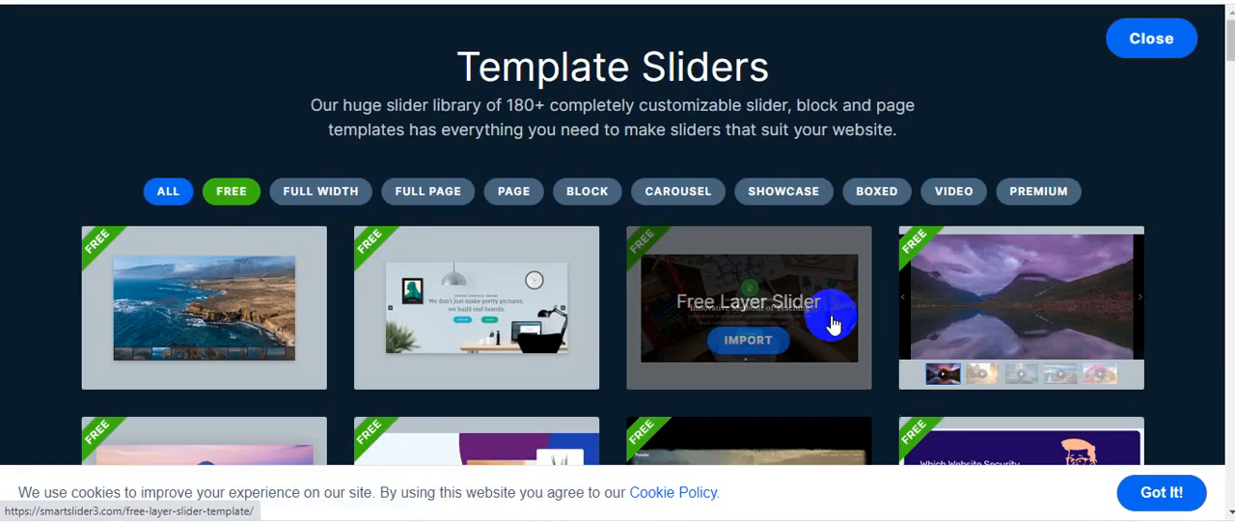
# Browse the slider template library and compare the free templates with the Pro-only ones
pyautogui.scroll(-2, 833, 213)
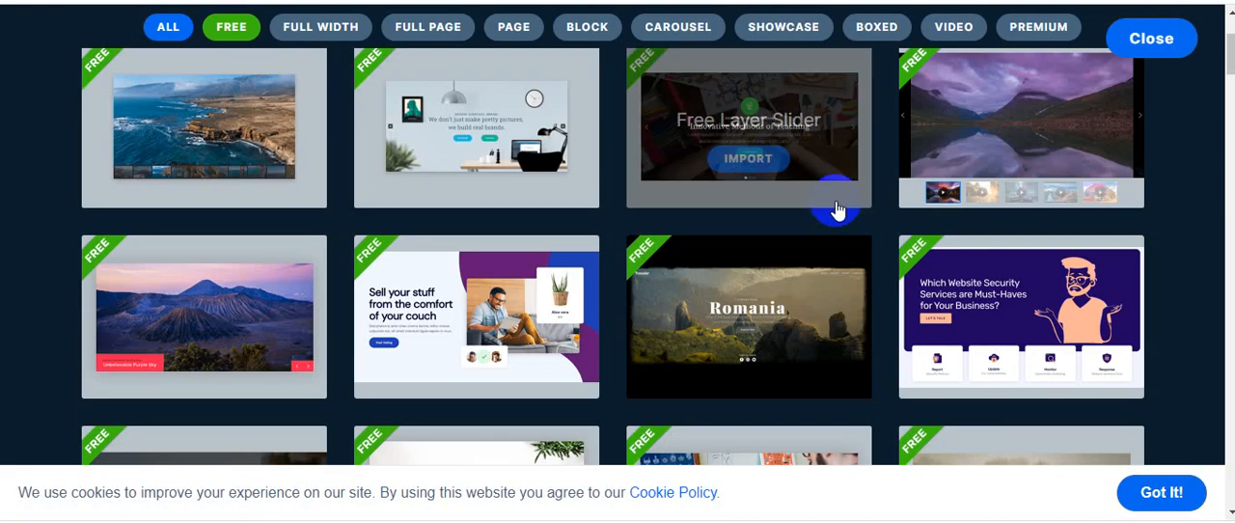
pyautogui.scroll(-10, 831, 210)
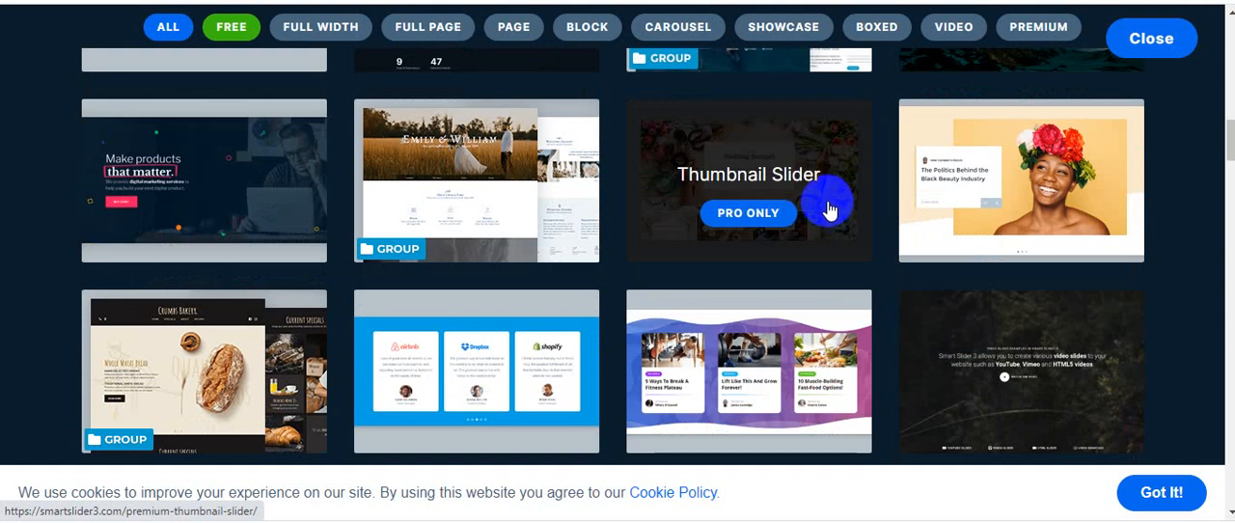
pyautogui.scroll(-4, 831, 211)
pyautogui.scroll(13, 830, 206)
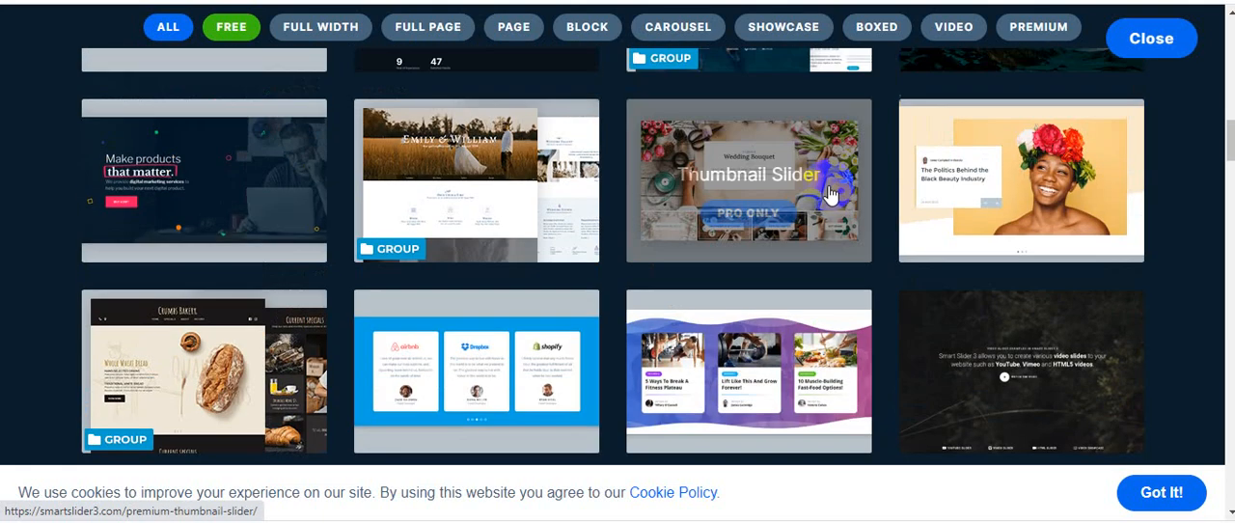
pyautogui.scroll(5, 832, 188)
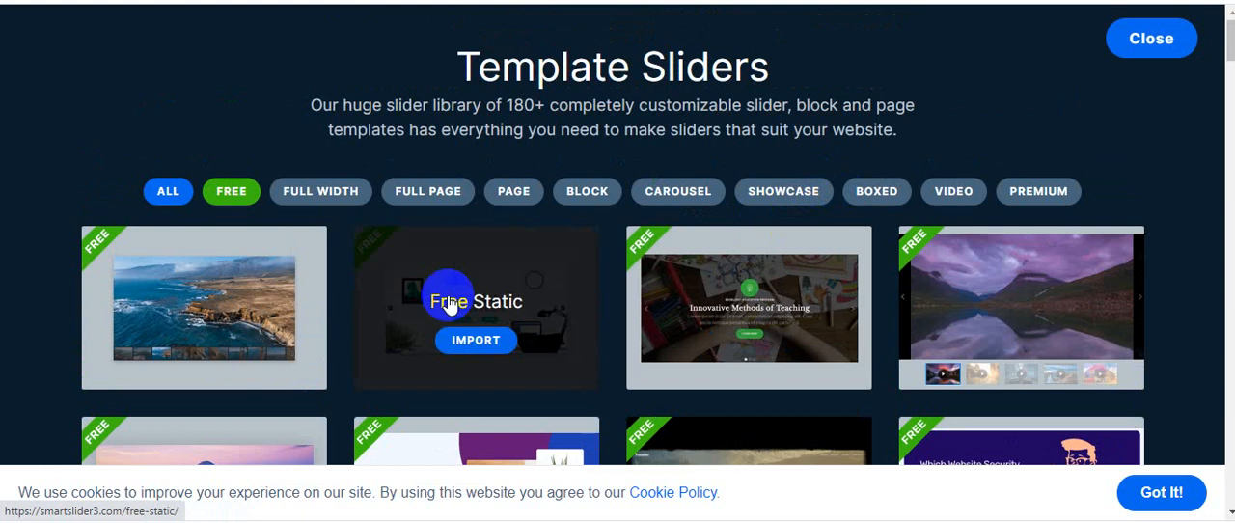
pyautogui.scroll(-6, 630, 302)
pyautogui.scroll(6, 744, 262)
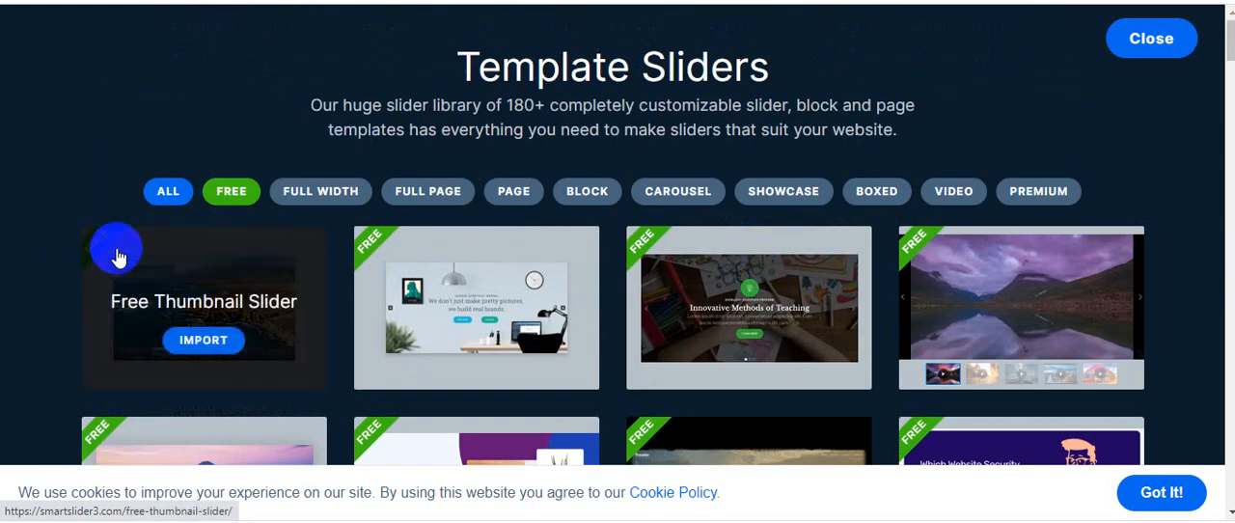
pyautogui.scroll(-3, 876, 256)
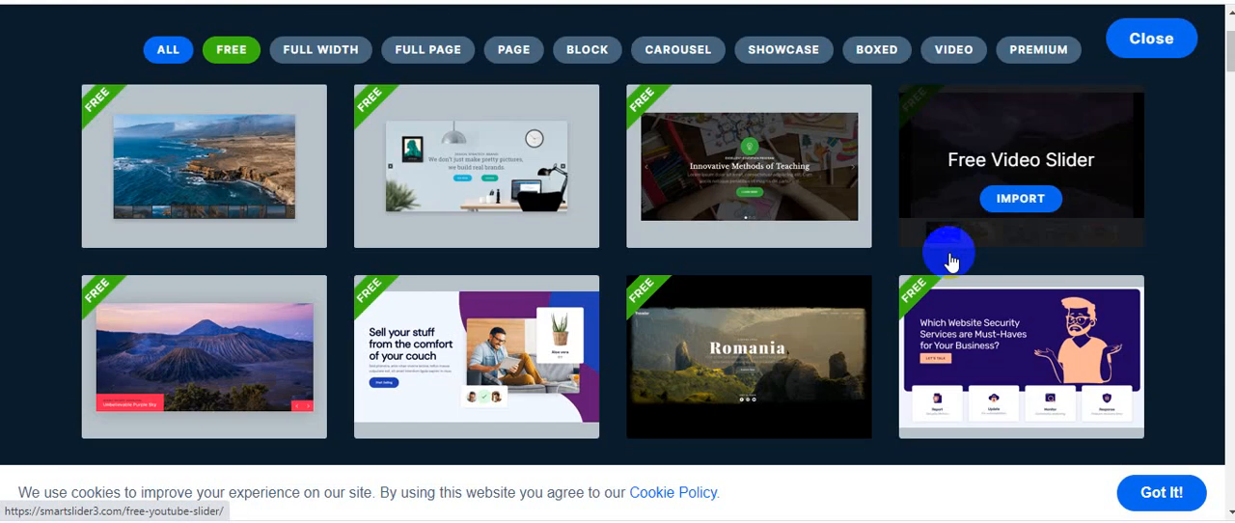
pyautogui.scroll(-7, 676, 250)
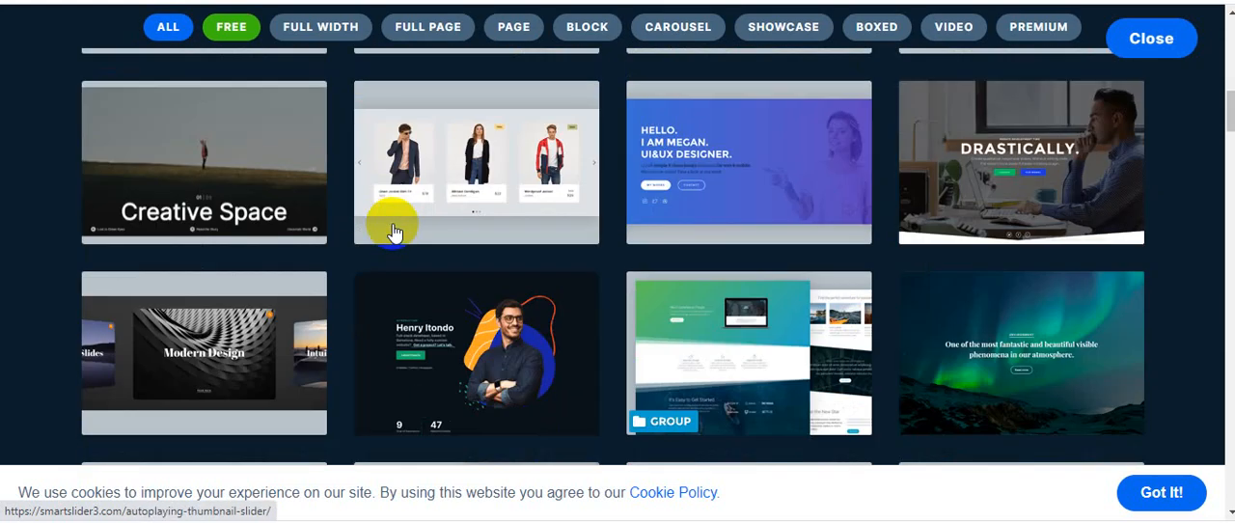
pyautogui.scroll(4, 391, 235)
pyautogui.scroll(5, 389, 237)
pyautogui.scroll(-5, 377, 229)
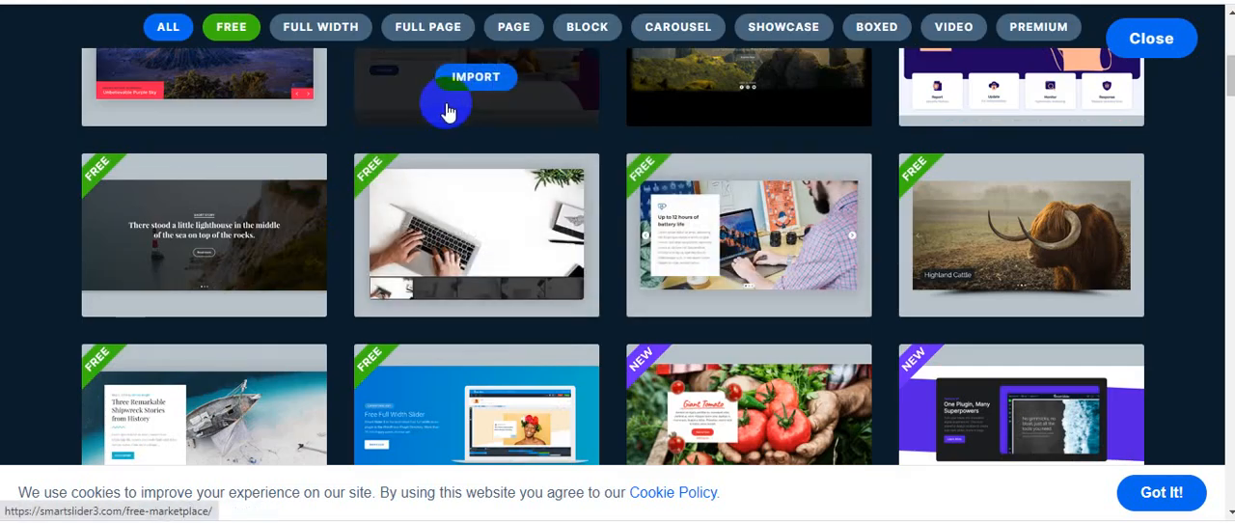
pyautogui.scroll(5, 412, 169)
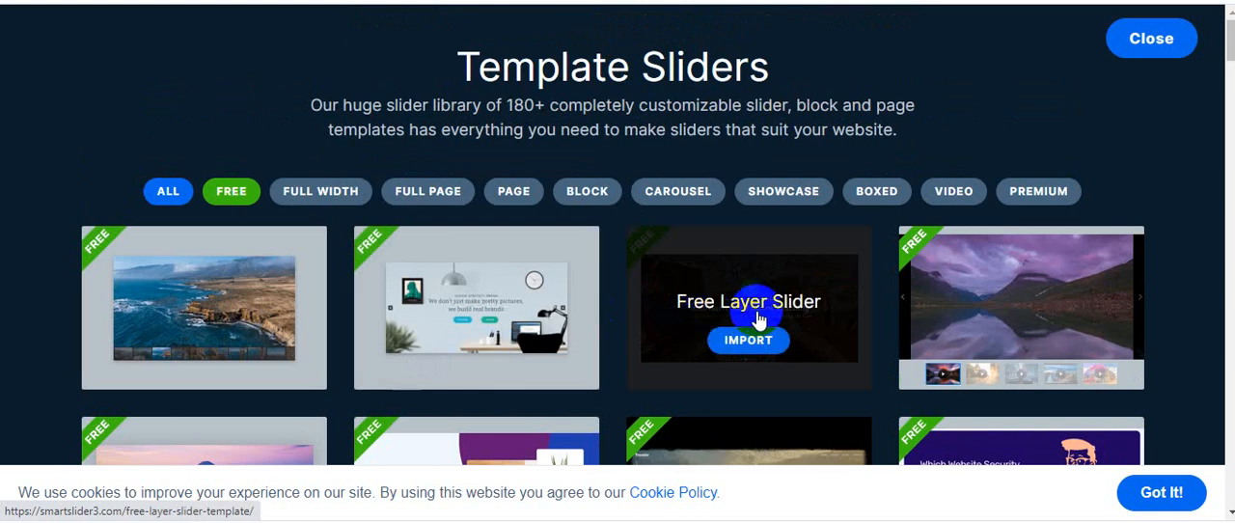
pyautogui.scroll(-3, 1003, 314)
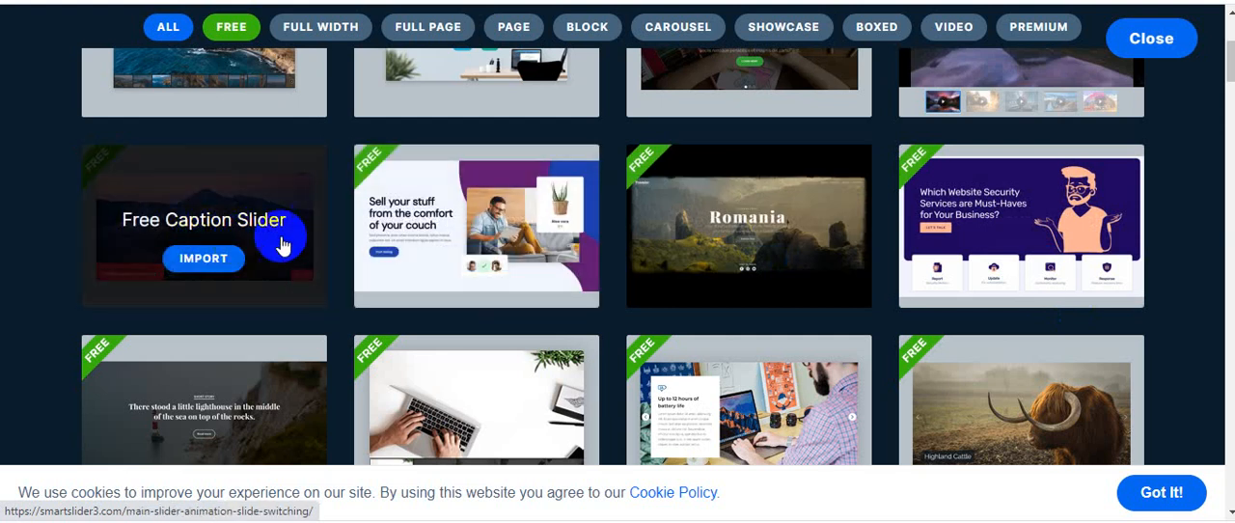
pyautogui.scroll(-2, 285, 246)
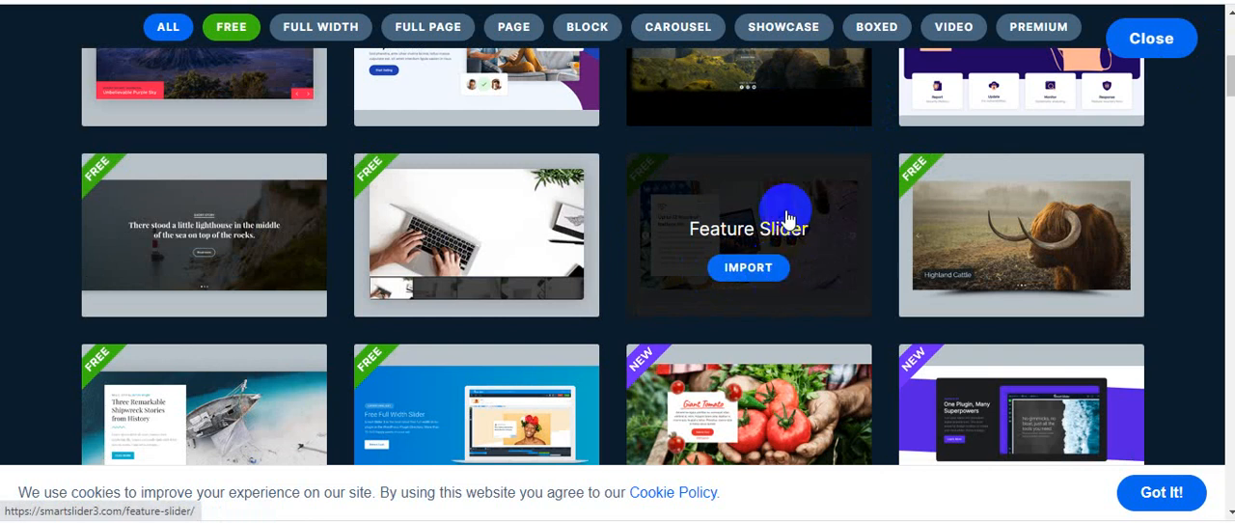
pyautogui.scroll(-3, 201, 309)
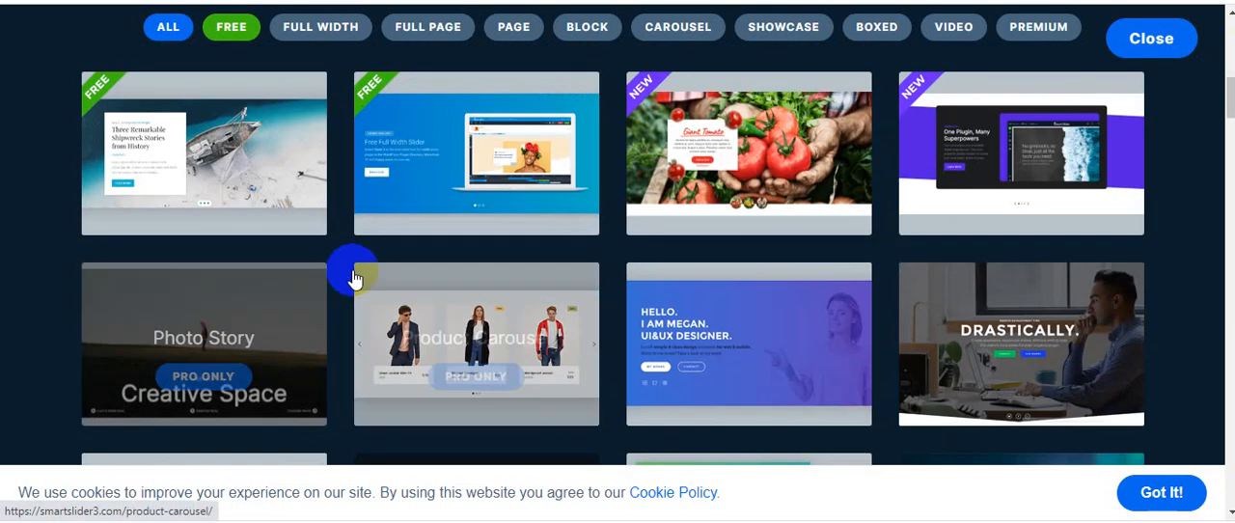
# Import the free Gradient Slider template from the library
pyautogui.scroll(1, 470, 207)
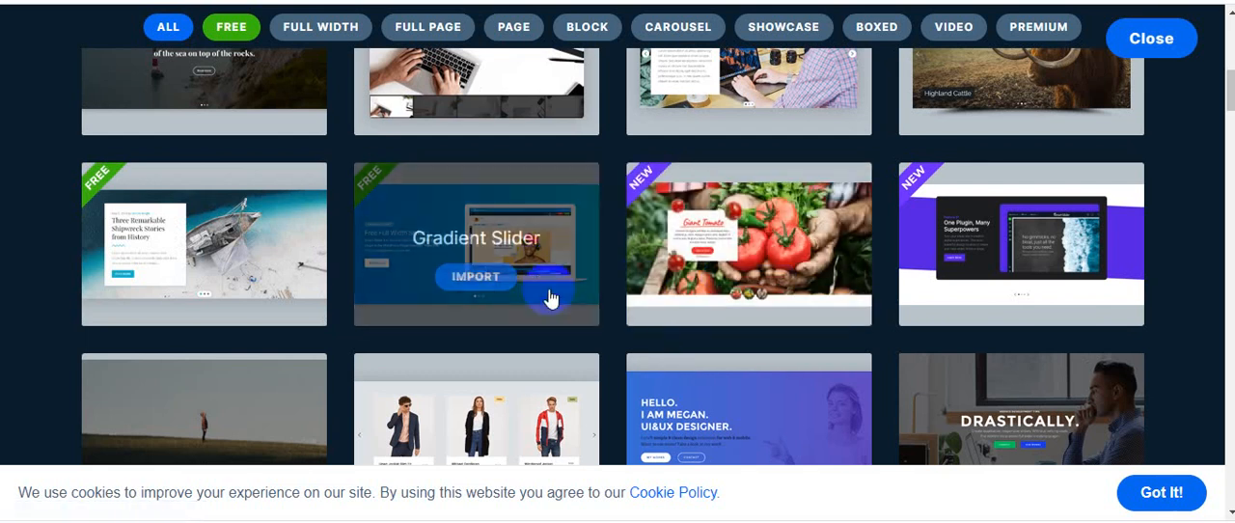
pyautogui.click(474, 282)
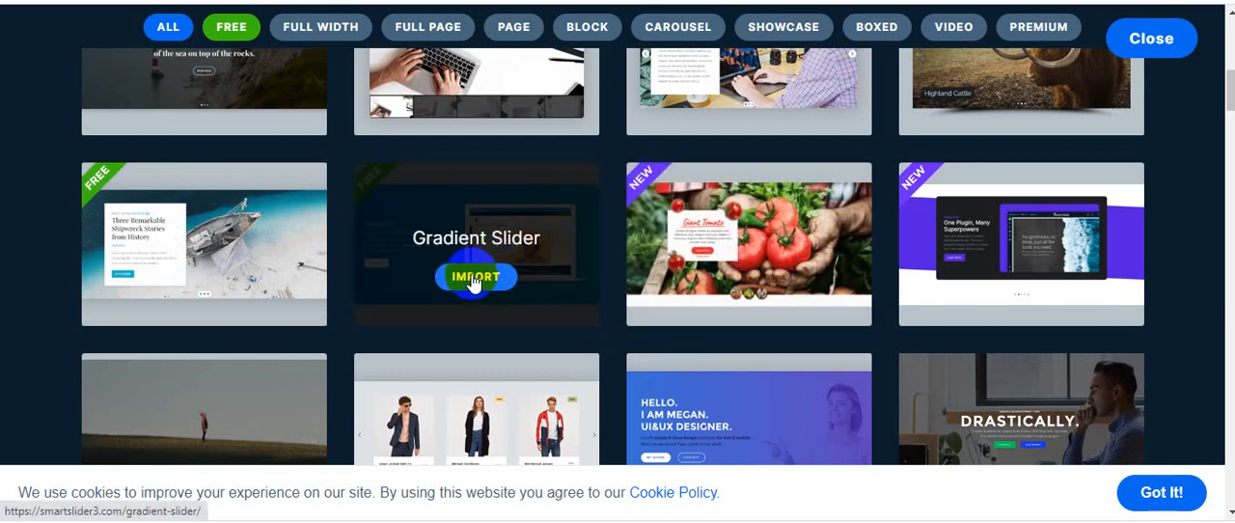
pyautogui.click(487, 280)
pyautogui.click(472, 280)
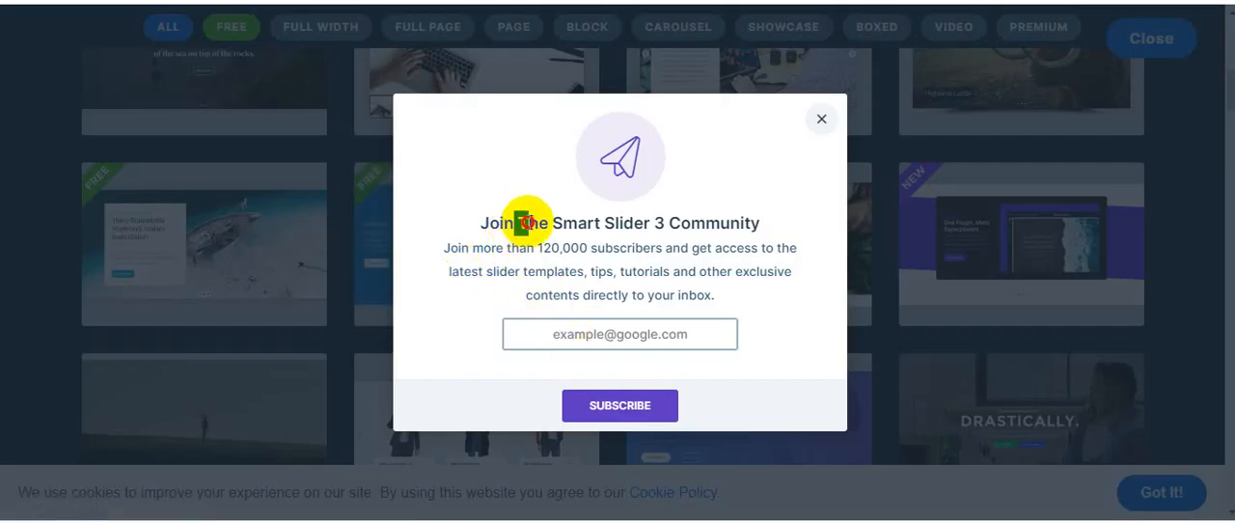
# Read the Smart Slider 3 Community subscription form, including its text and e-mail field
pyautogui.moveTo(521, 223); pyautogui.dragTo(790, 219)
pyautogui.click(790, 219)
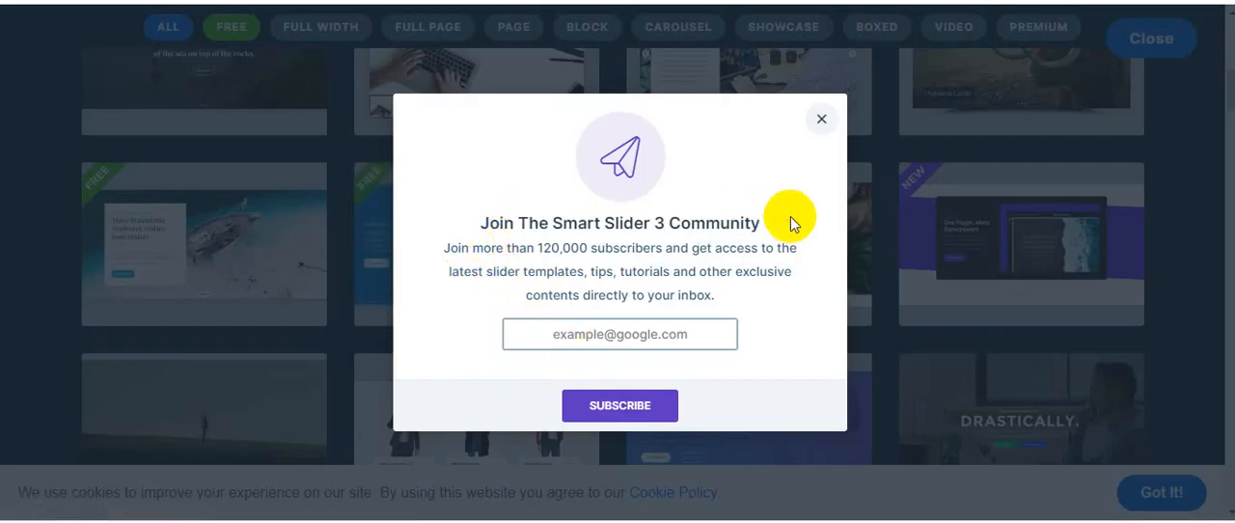
pyautogui.click(562, 337)
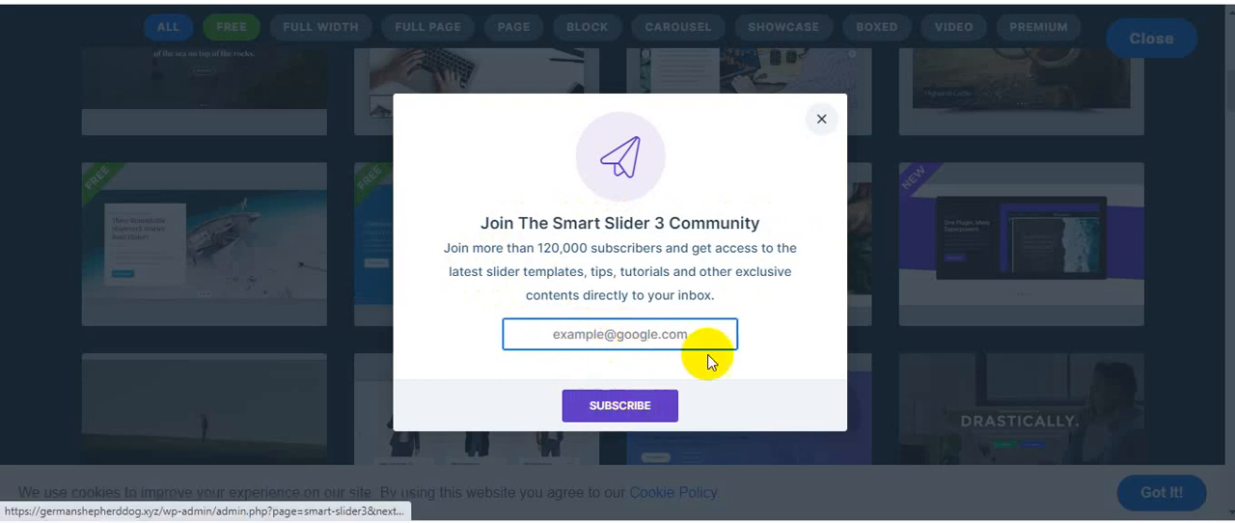
pyautogui.moveTo(569, 272); pyautogui.dragTo(609, 265)
pyautogui.click(802, 344)
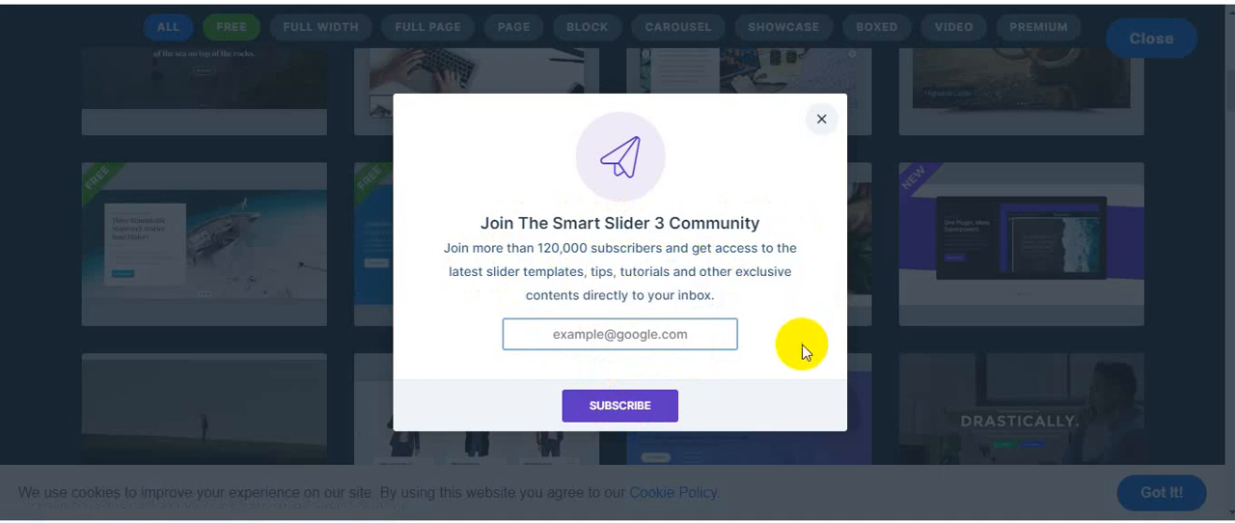
# Dismiss the community subscription form and try to save the imported slider
pyautogui.click(820, 122)
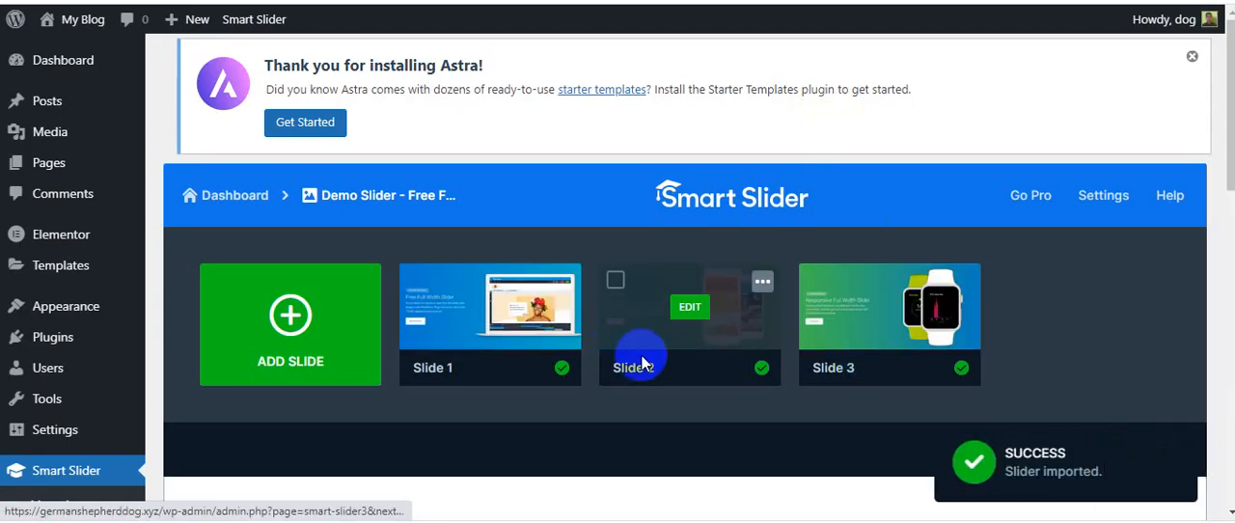
pyautogui.scroll(-1, 869, 342)
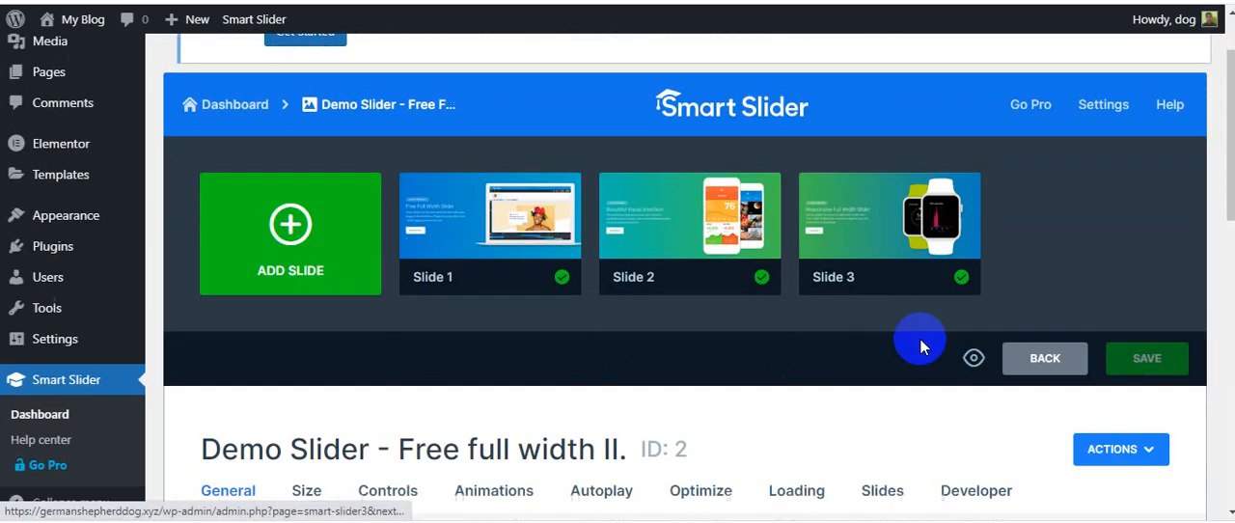
pyautogui.click(1134, 362)
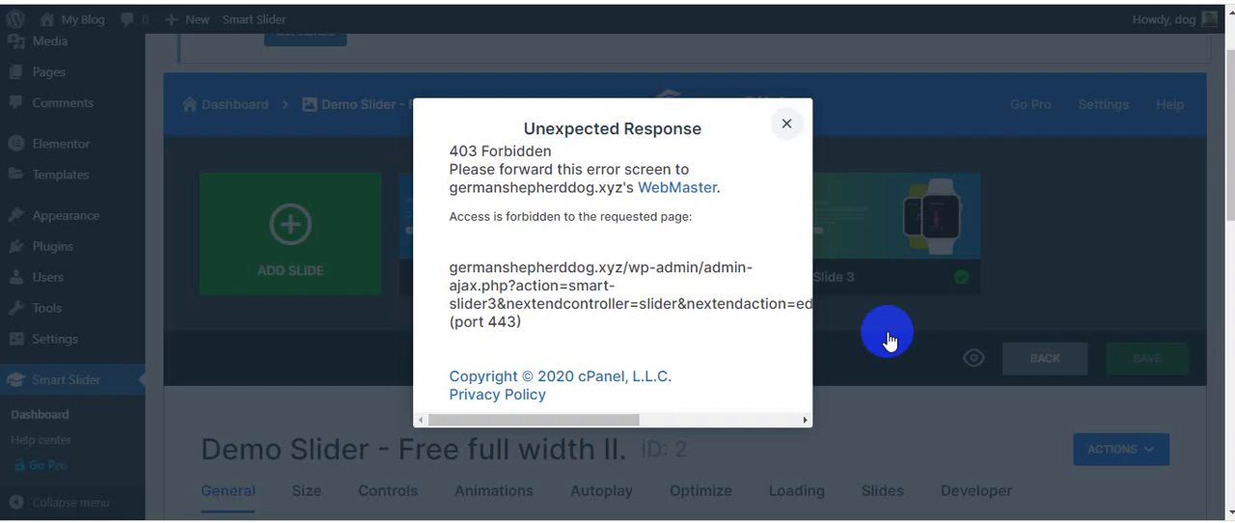
pyautogui.click(779, 85)
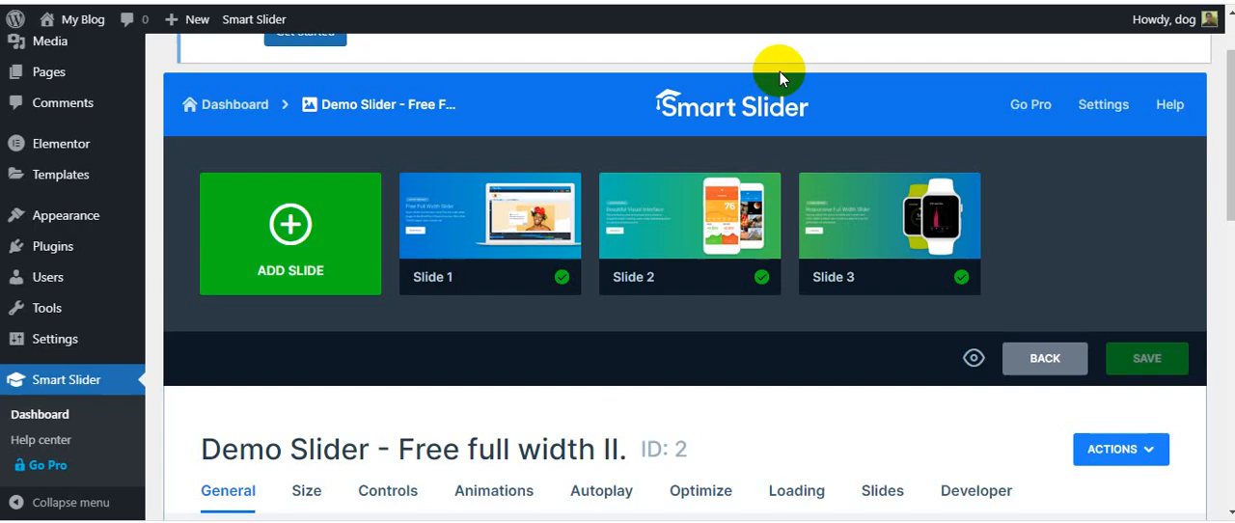
# Read the slider's Publish instructions for inserting the shortcode into posts or pages
pyautogui.scroll(-3, 779, 77)
pyautogui.scroll(-3, 855, 83)
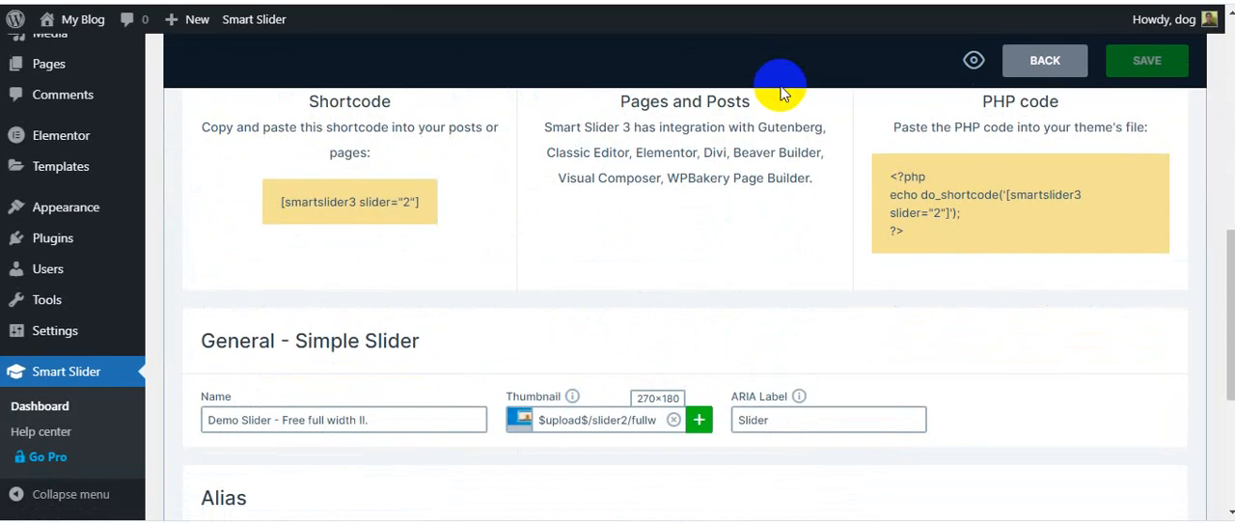
pyautogui.scroll(3, 763, 173)
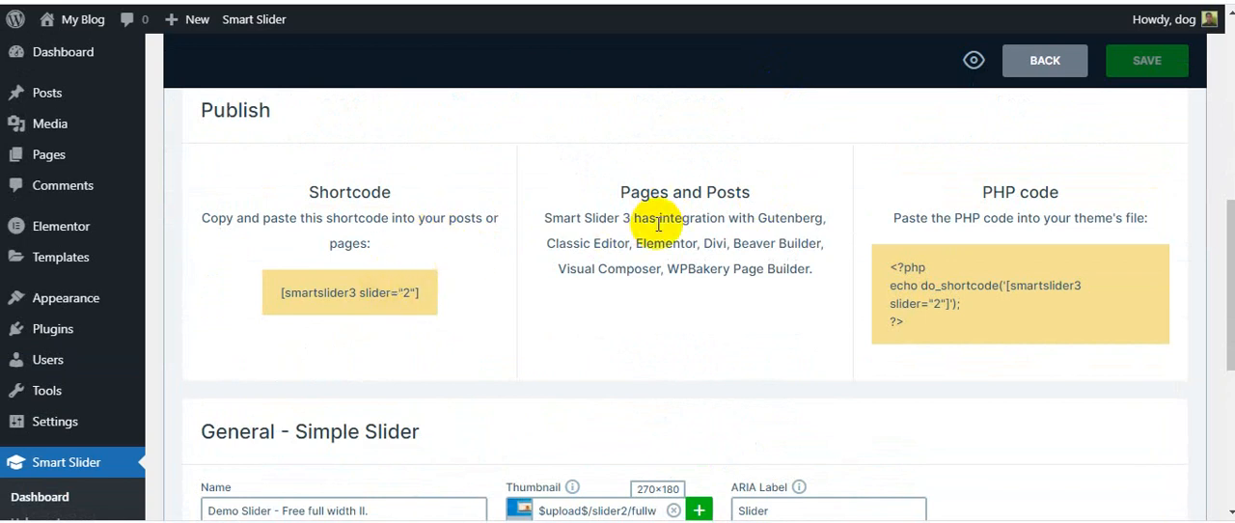
pyautogui.moveTo(210, 217); pyautogui.dragTo(322, 224)
pyautogui.moveTo(323, 223); pyautogui.dragTo(502, 220)
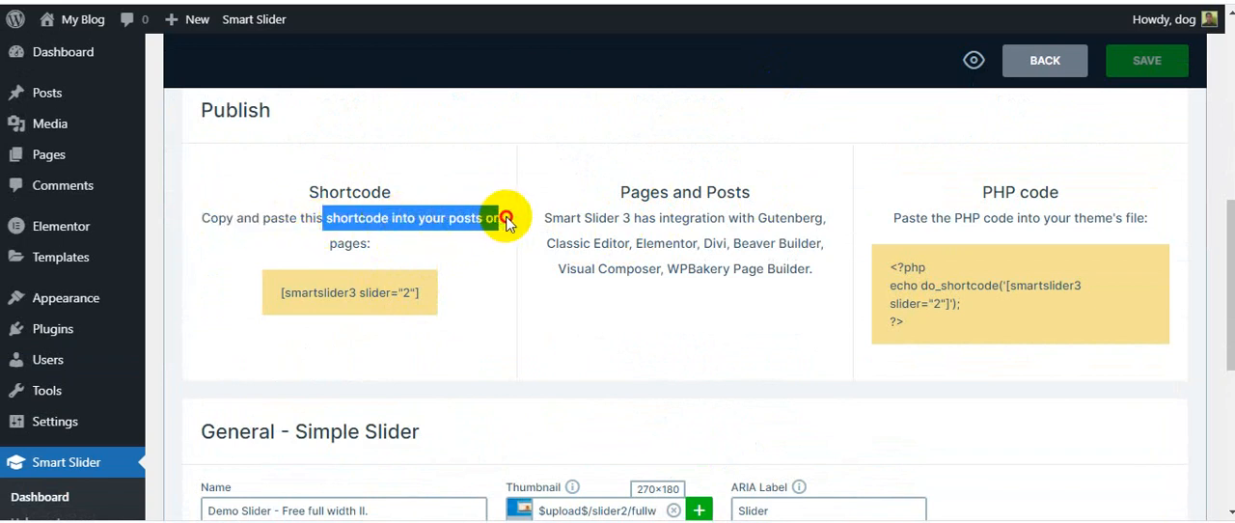
pyautogui.click(326, 251)
pyautogui.moveTo(326, 251); pyautogui.dragTo(432, 263)
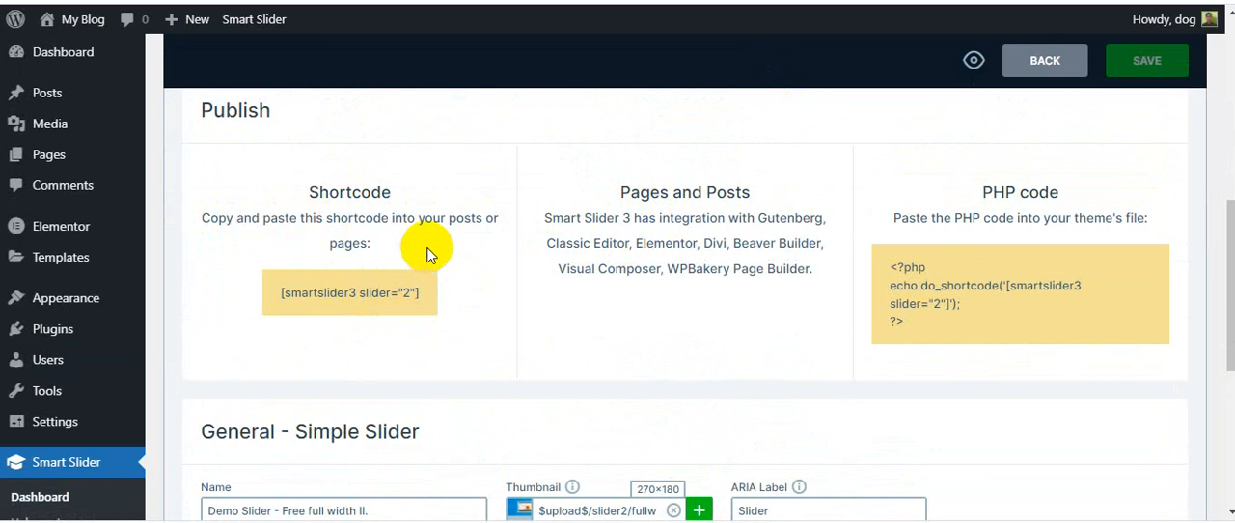
# Read the Publish instructions on page-builder integration and on adding the PHP code to the theme's file
pyautogui.moveTo(640, 193); pyautogui.dragTo(778, 193)
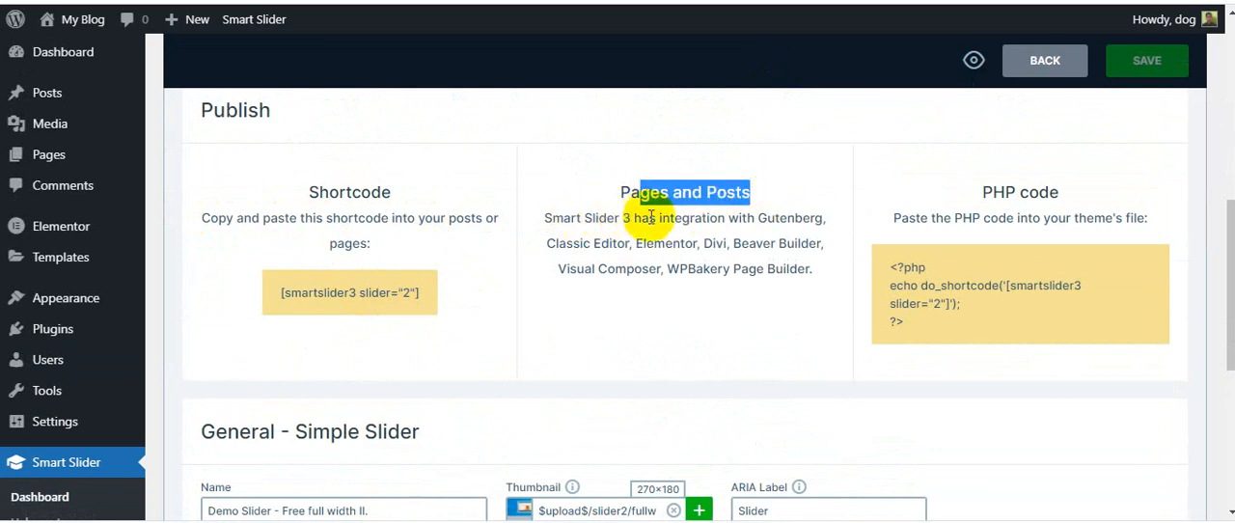
pyautogui.moveTo(659, 218); pyautogui.dragTo(828, 218)
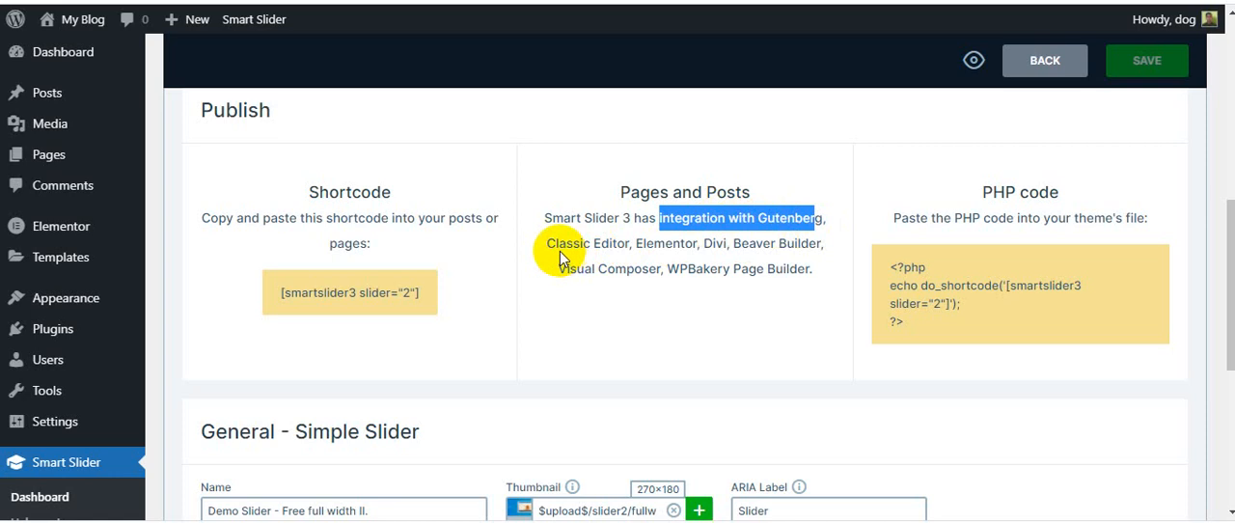
pyautogui.moveTo(557, 243); pyautogui.dragTo(632, 245)
pyautogui.moveTo(636, 245); pyautogui.dragTo(679, 245)
pyautogui.click(717, 243)
pyautogui.click(818, 240)
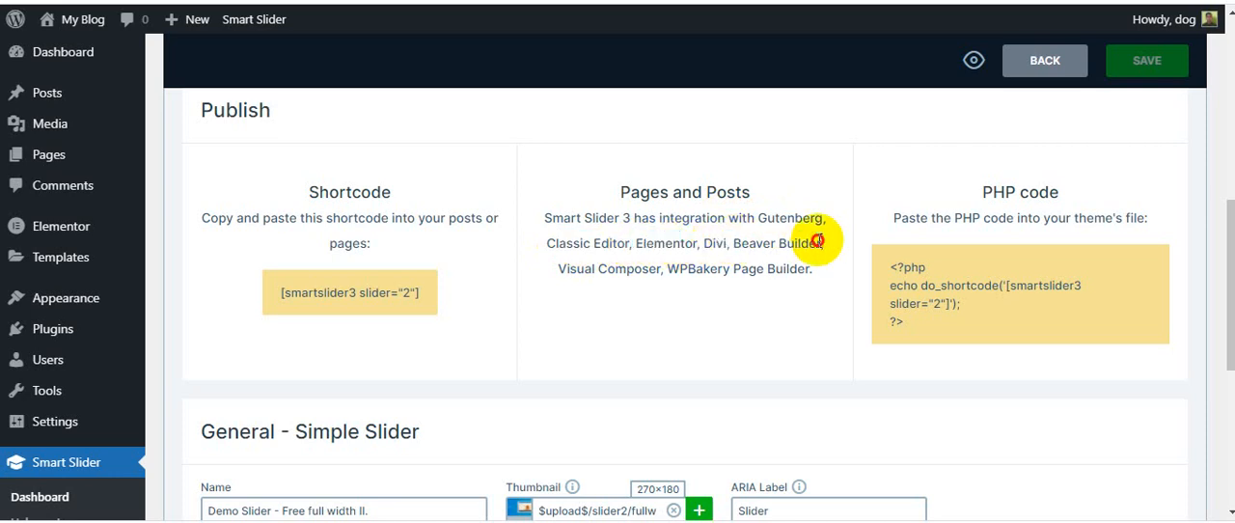
pyautogui.moveTo(559, 270); pyautogui.dragTo(801, 270)
pyautogui.click(818, 276)
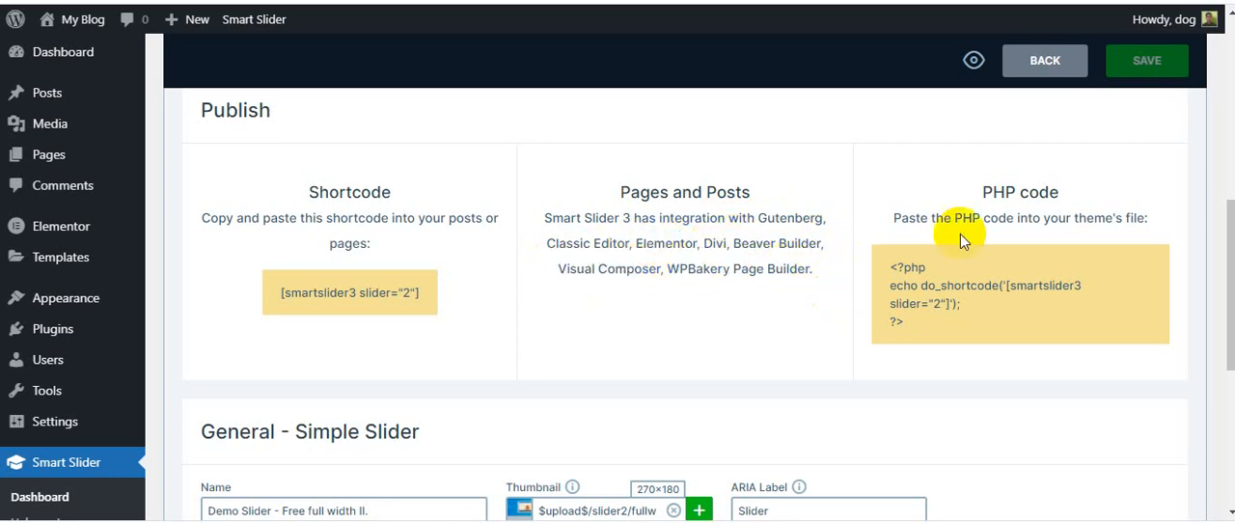
pyautogui.tripleClick(998, 190)
pyautogui.moveTo(909, 218); pyautogui.dragTo(1073, 219)
pyautogui.click(1056, 267)
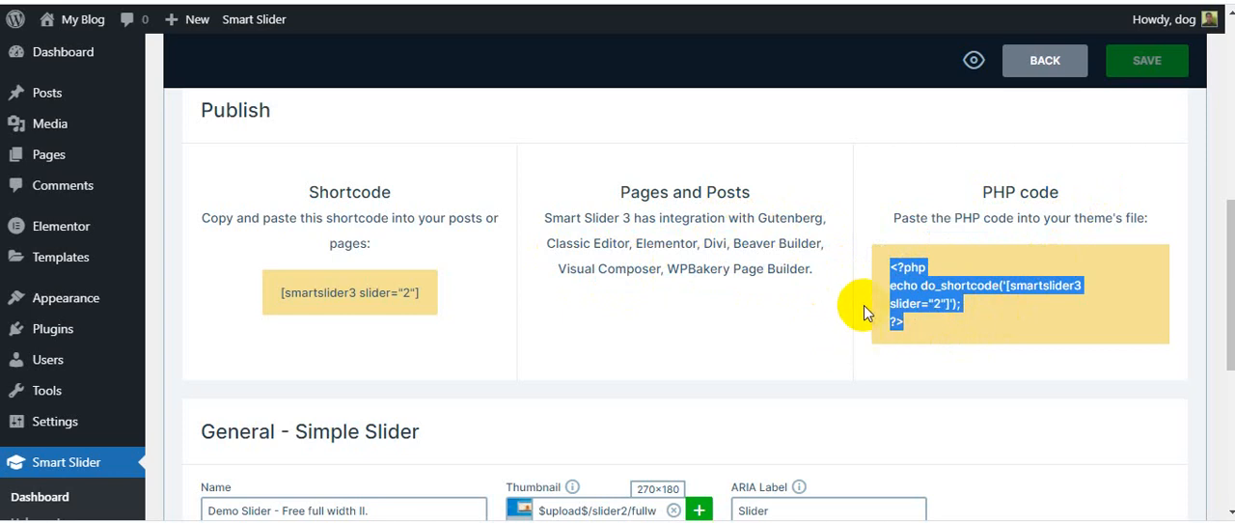
# Review the slider's name, the alias help text and the available alignment options in the general settings
pyautogui.scroll(-3, 847, 330)
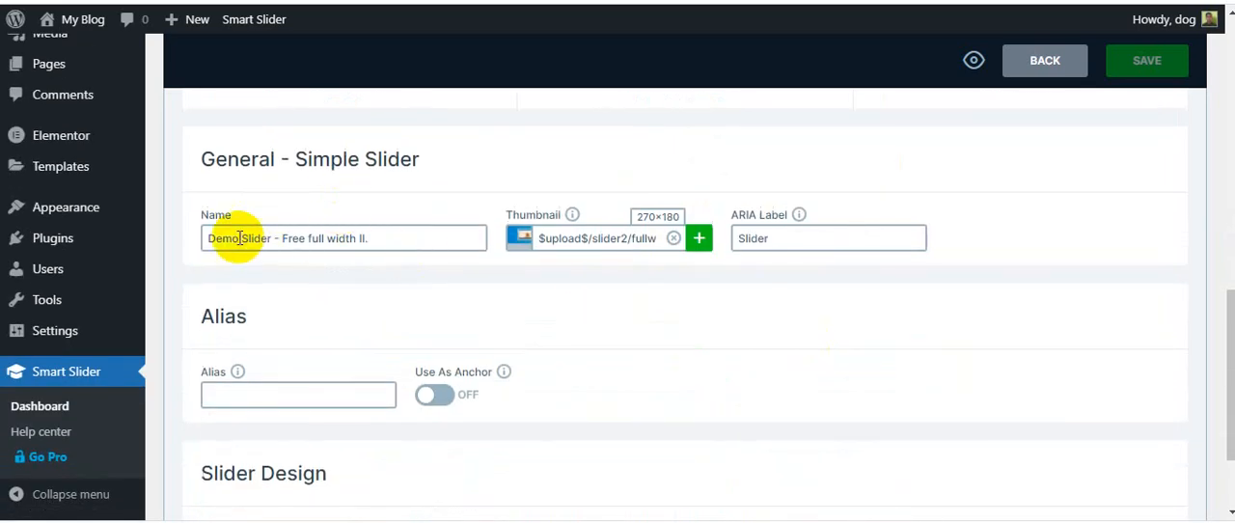
pyautogui.moveTo(209, 239); pyautogui.dragTo(380, 239)
pyautogui.click(382, 239)
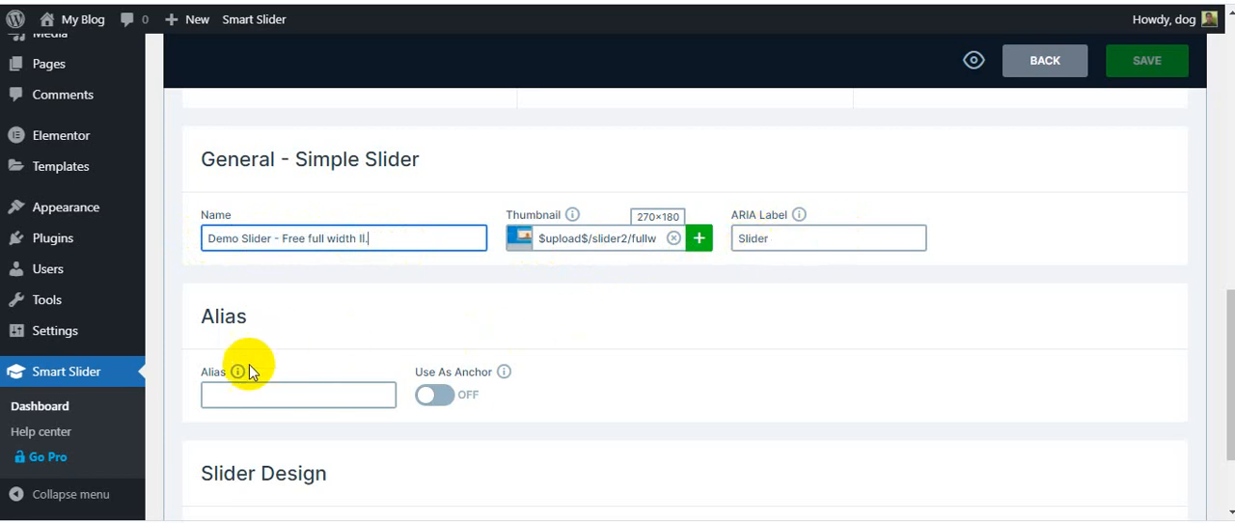
pyautogui.moveTo(236, 374)
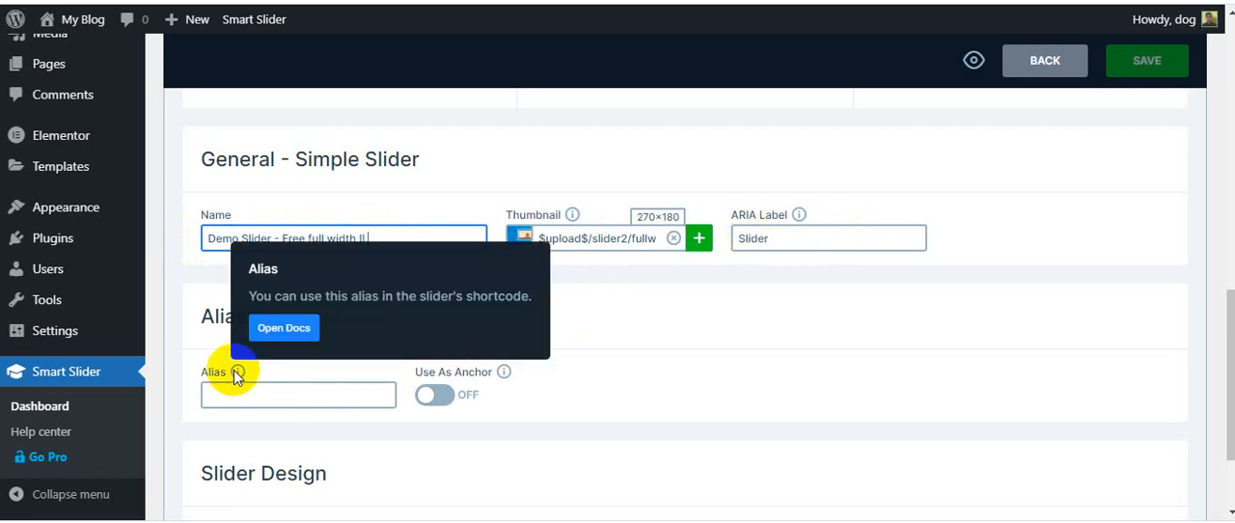
pyautogui.scroll(-3, 822, 392)
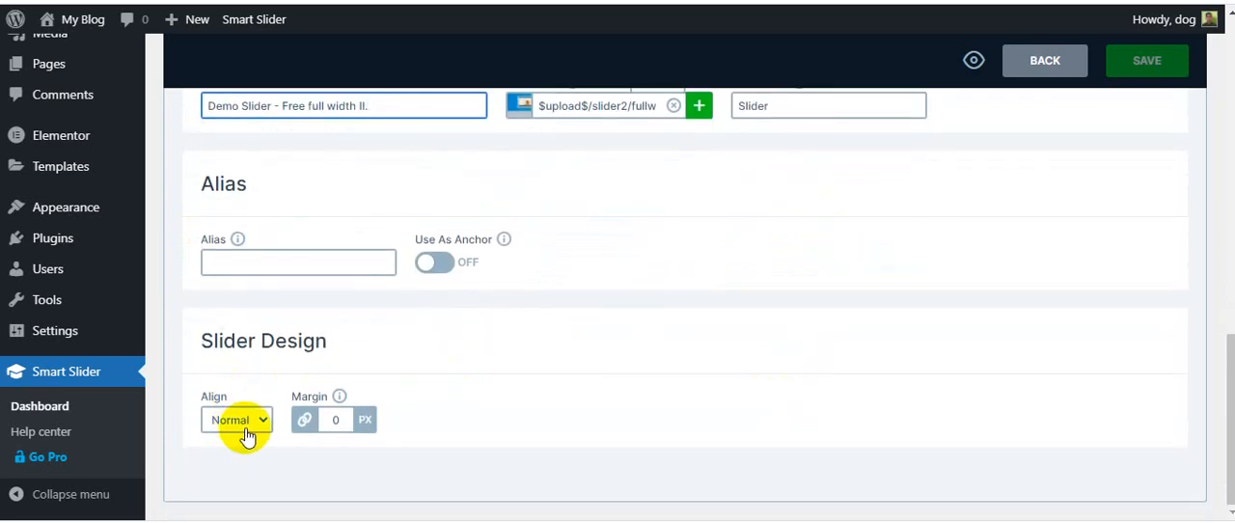
pyautogui.click(247, 436)
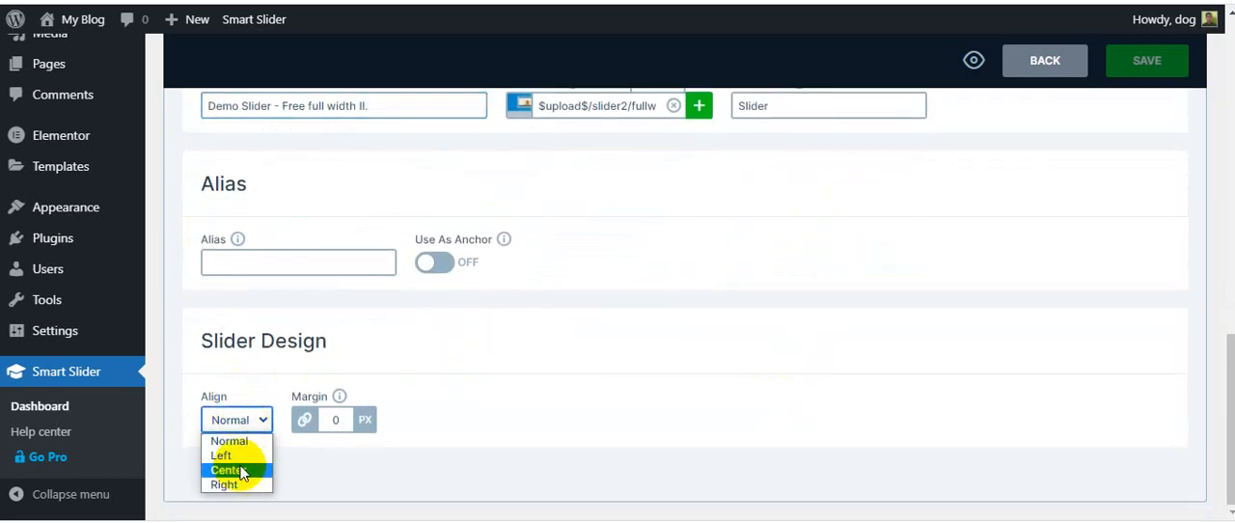
# Copy the slider's shortcode [smartslider3 slider="2"] from the Publish section
pyautogui.scroll(5, 481, 422)
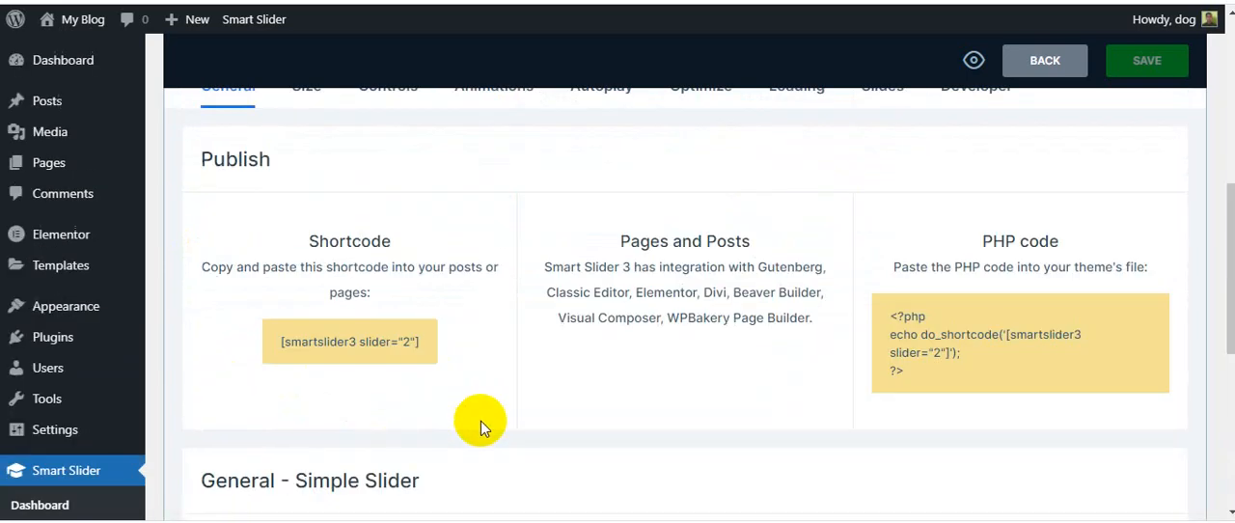
pyautogui.scroll(-3, 538, 413)
pyautogui.scroll(3, 551, 400)
pyautogui.click(353, 343)
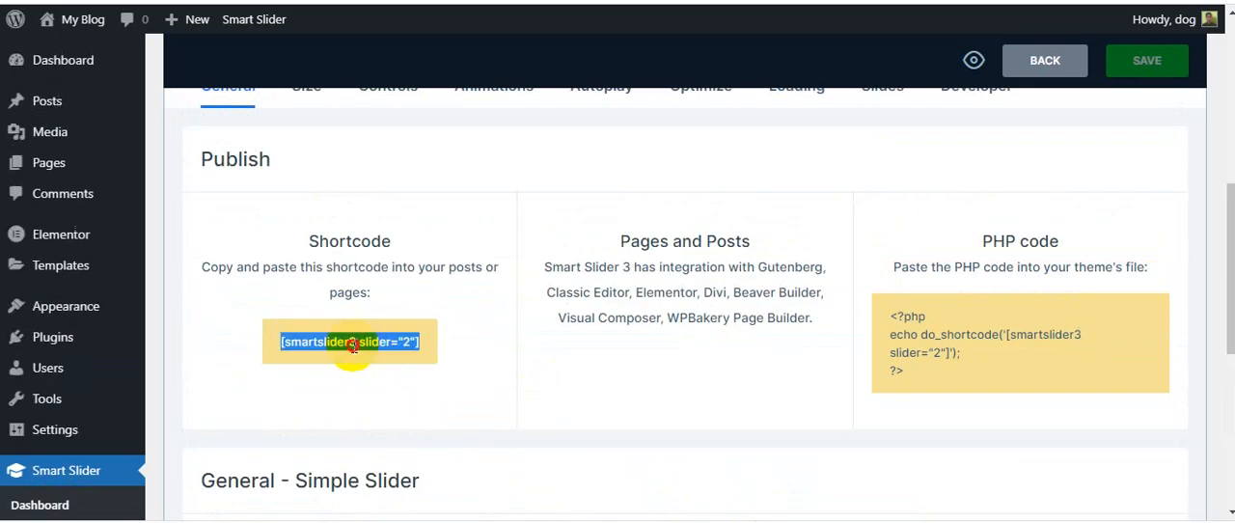
pyautogui.rightClick(358, 340)
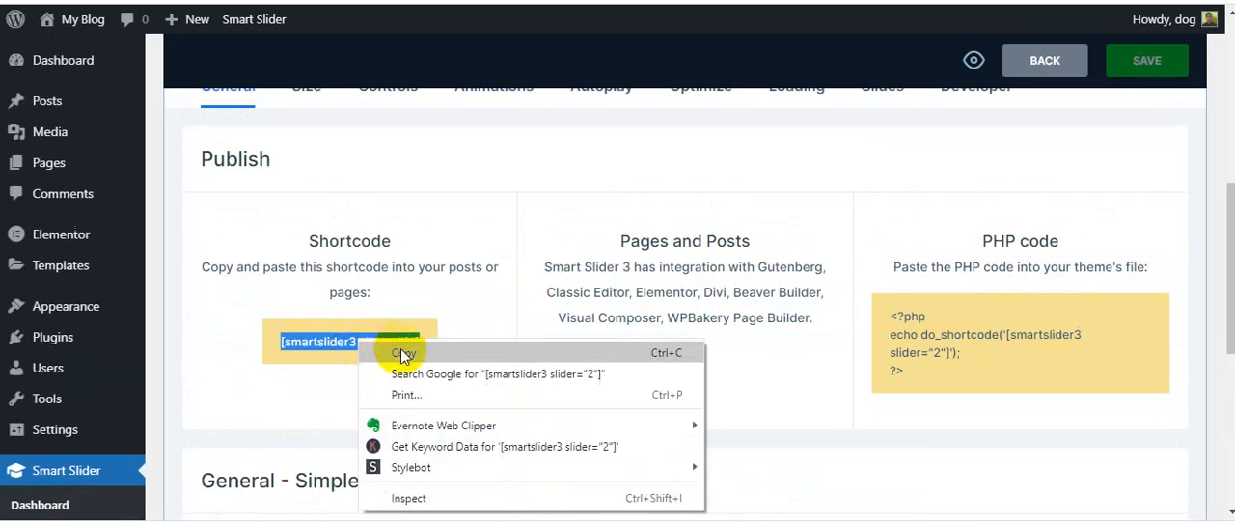
pyautogui.click(404, 354)
# Open Slide 1 of the imported slider in the slide editor
pyautogui.scroll(4, 434, 326)
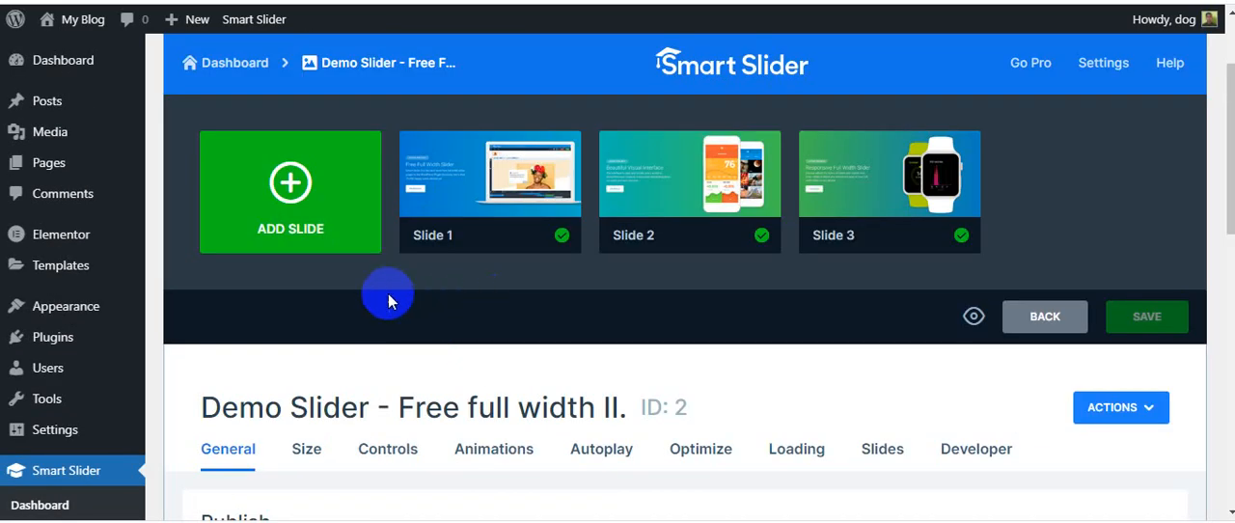
pyautogui.moveTo(490, 189)
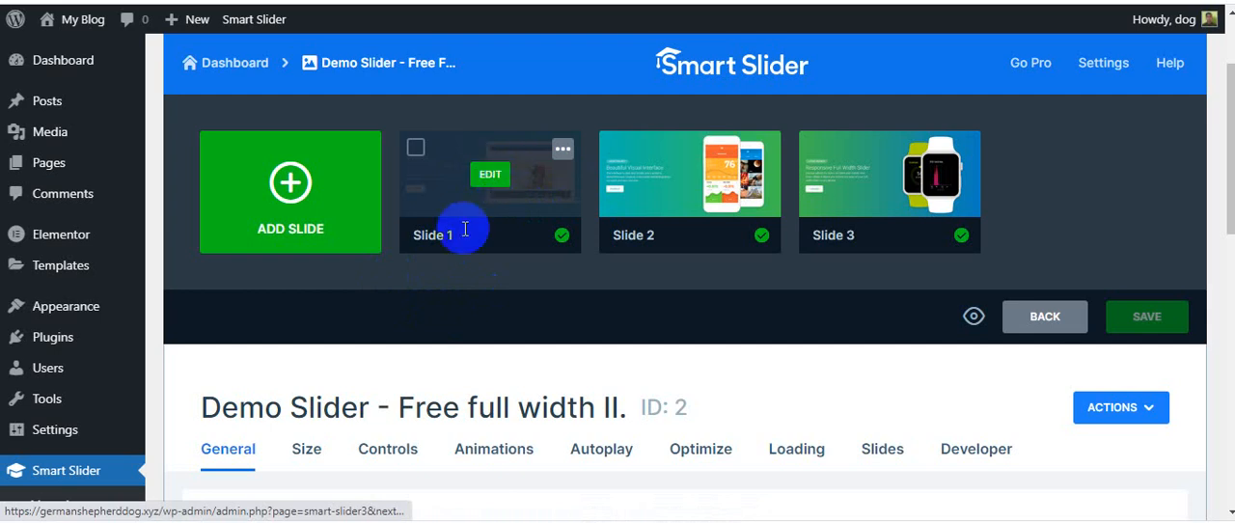
pyautogui.click(489, 181)
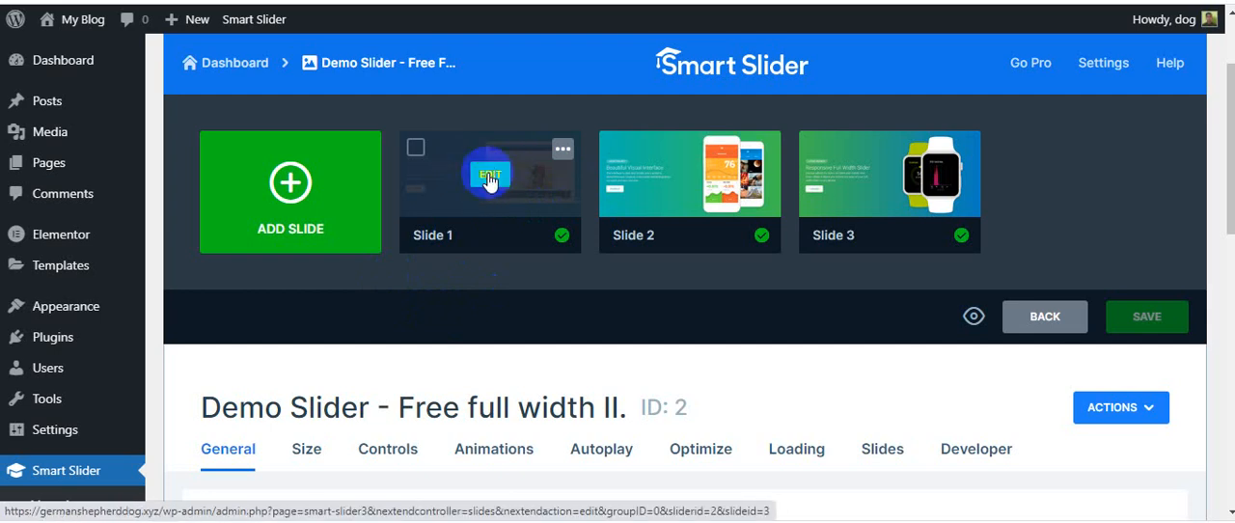
pyautogui.click(489, 182)
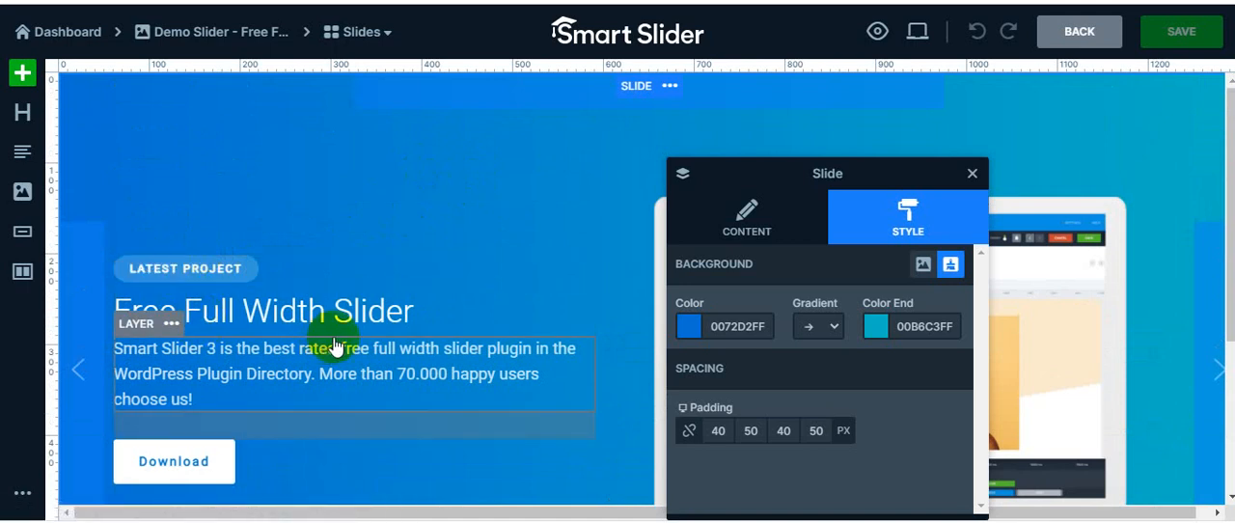
# Change the LATEST PROJECT button's label to "This is our First Slider" and save the slide
pyautogui.scroll(-1, 347, 321)
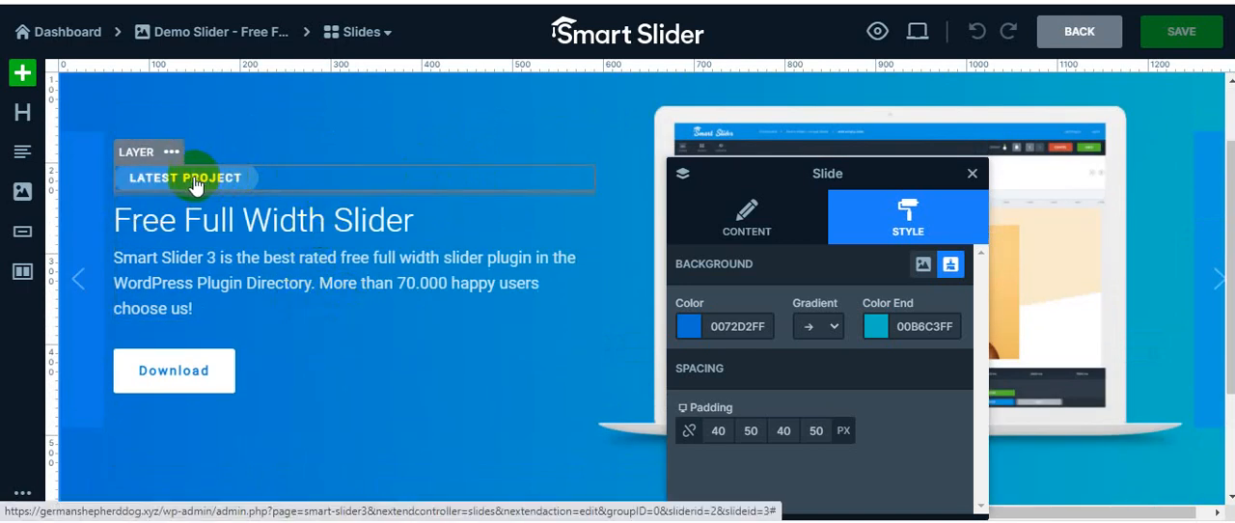
pyautogui.click(193, 183)
pyautogui.click(719, 326)
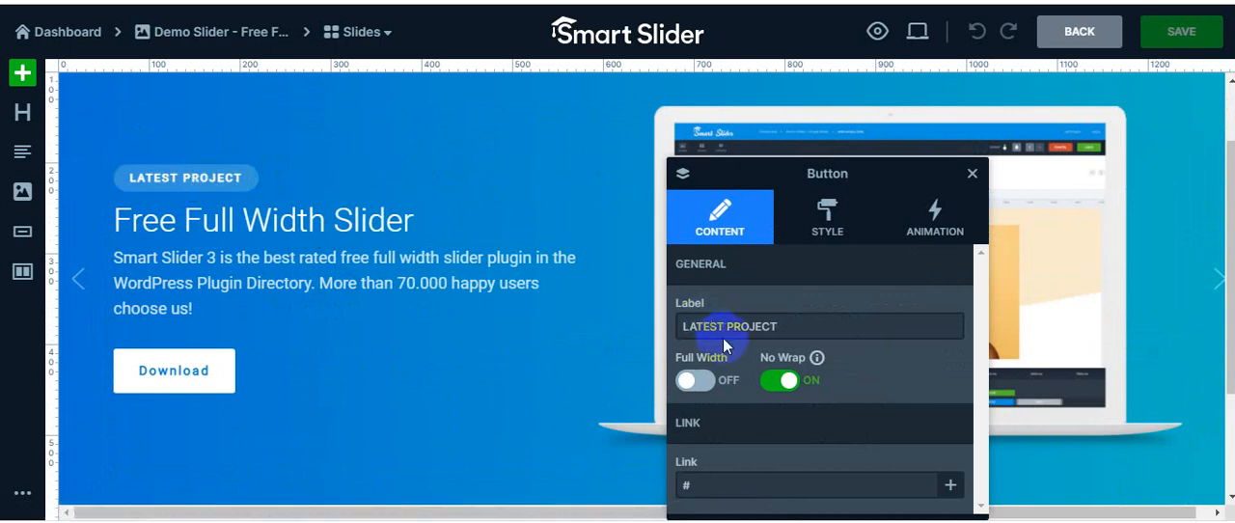
pyautogui.doubleClick(709, 325)
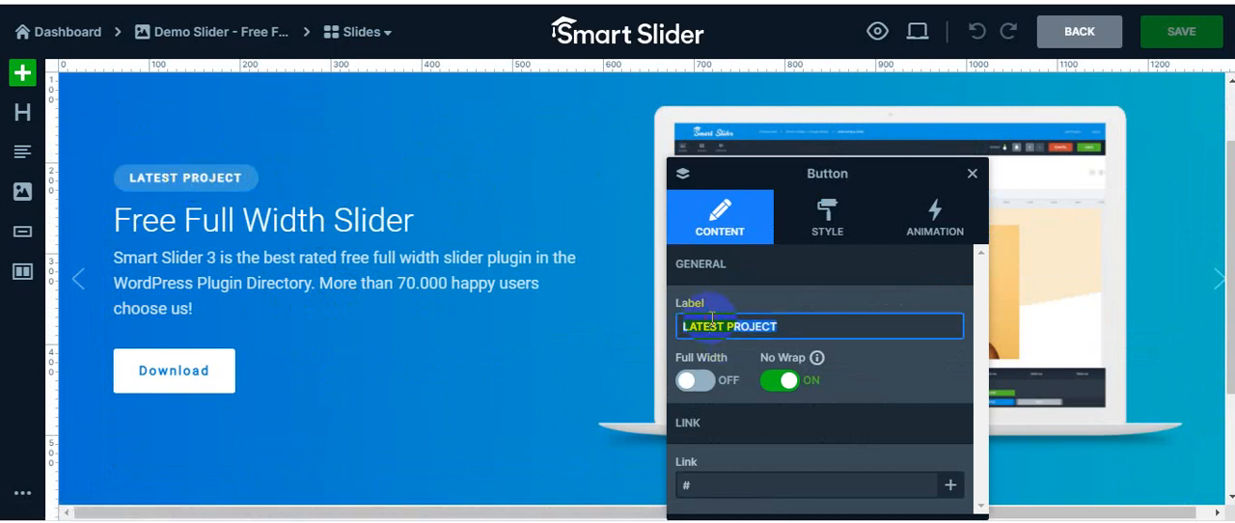
pyautogui.write('This is our First Slider')
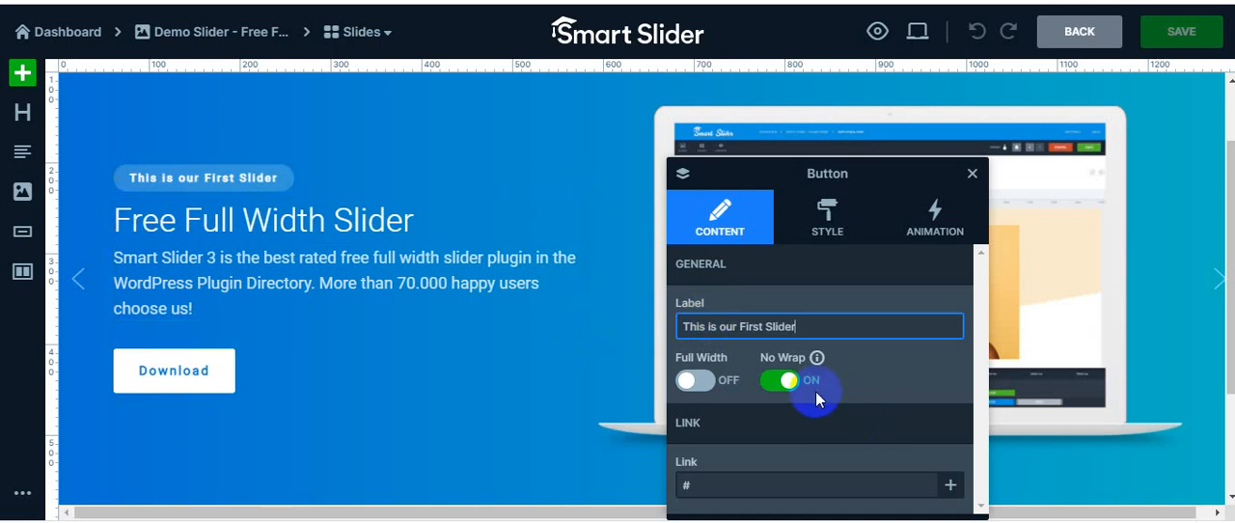
pyautogui.click(712, 493)
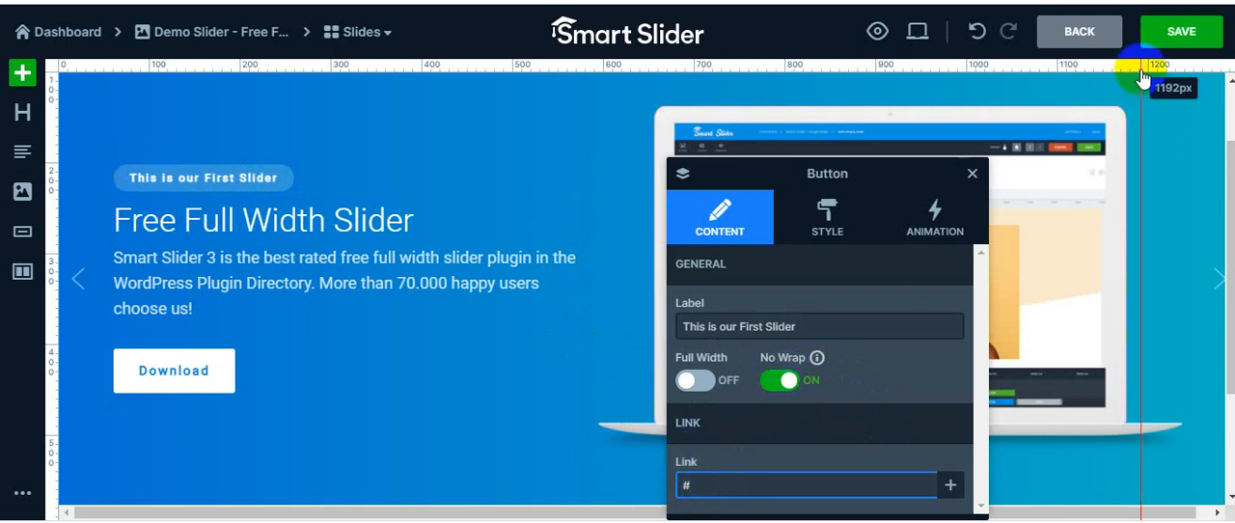
pyautogui.click(1178, 31)
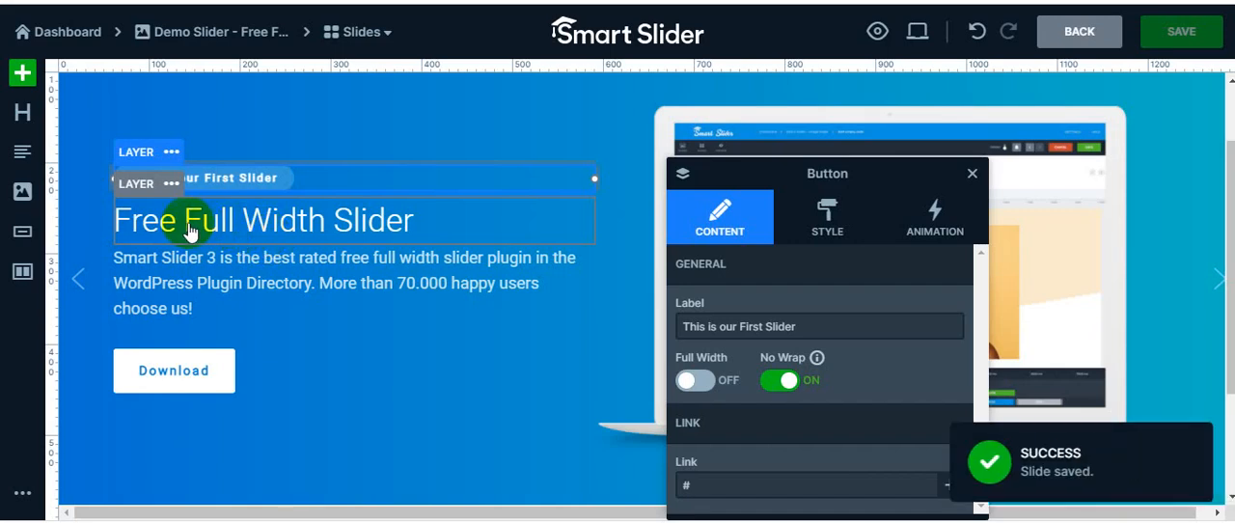
# Change the slide's heading text to "Full Smart Slider"
pyautogui.click(189, 228)
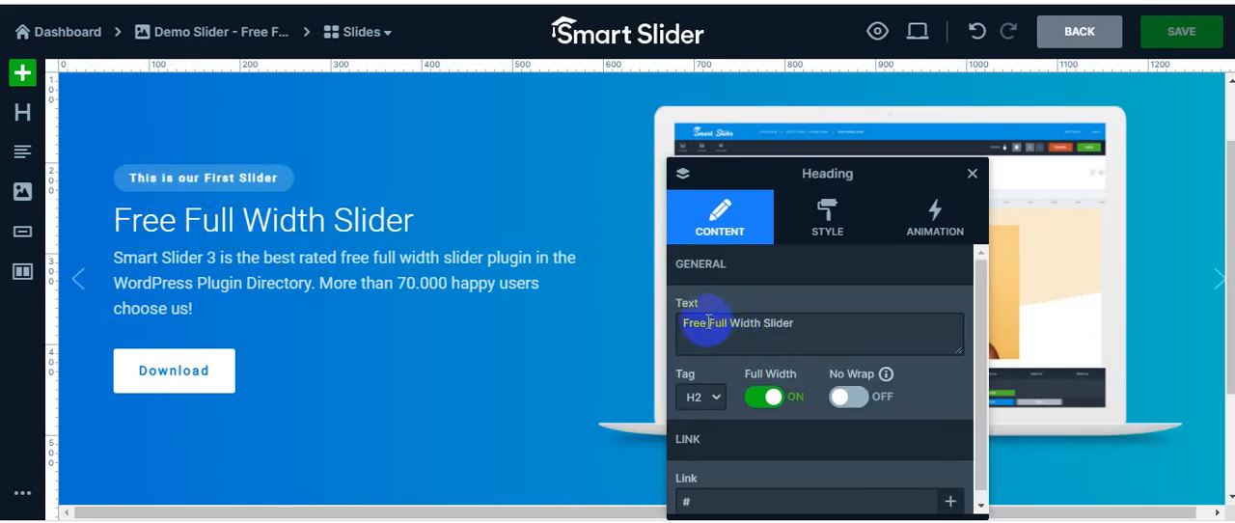
pyautogui.doubleClick(697, 324)
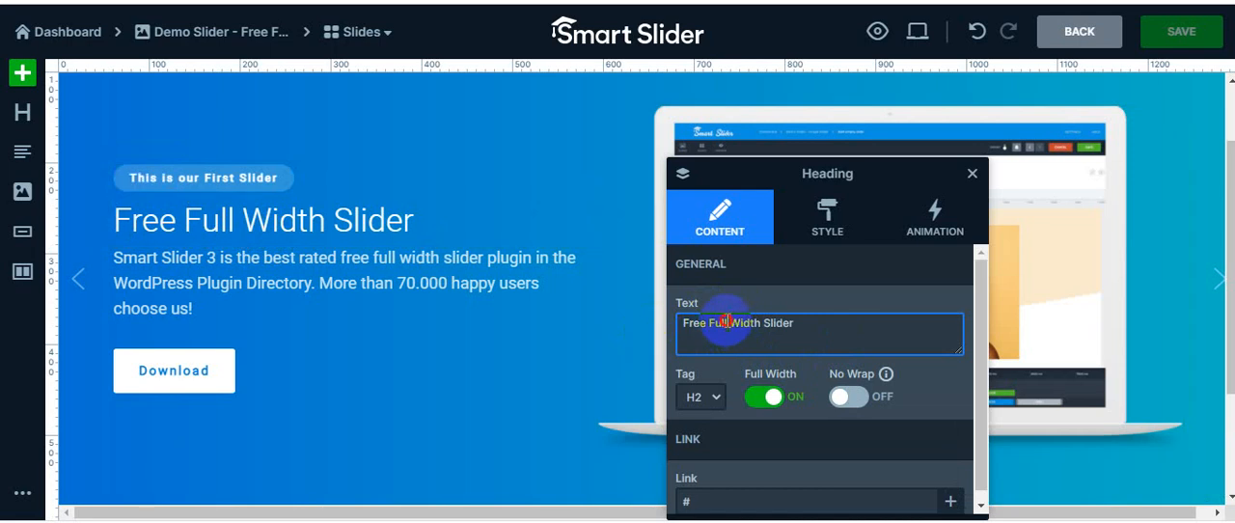
pyautogui.tripleClick(725, 323)
pyautogui.write('F')
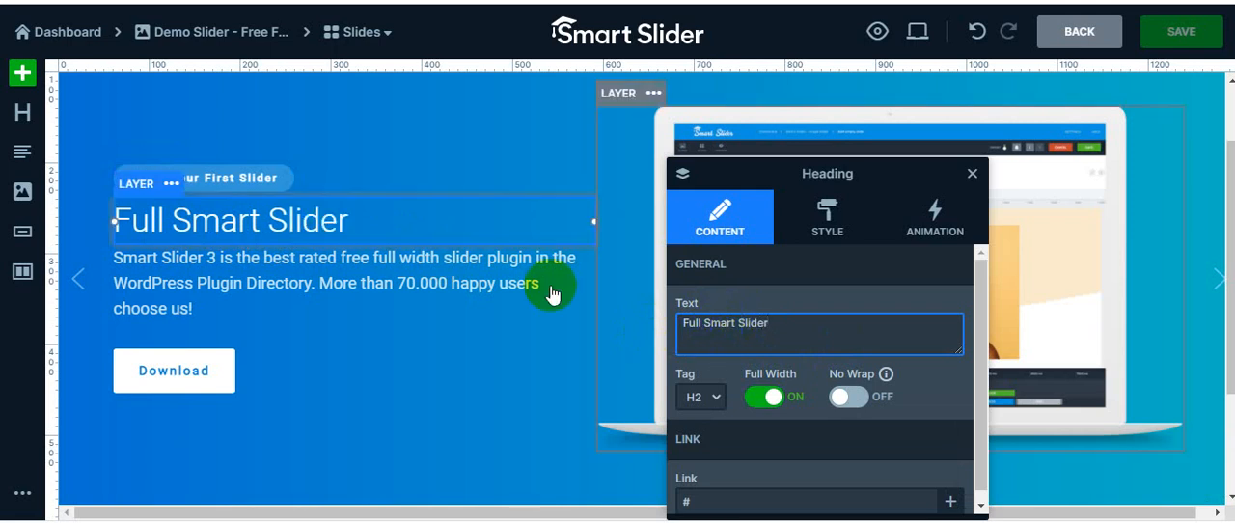
# Review the content settings of the description text and the Download button, including the button's link address
pyautogui.click(253, 294)
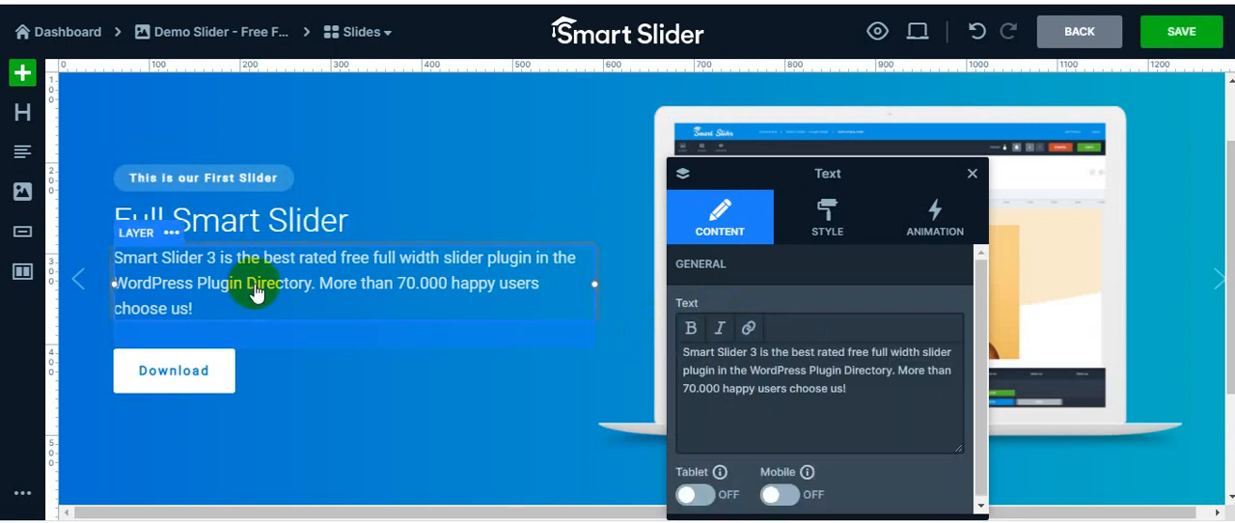
pyautogui.click(259, 374)
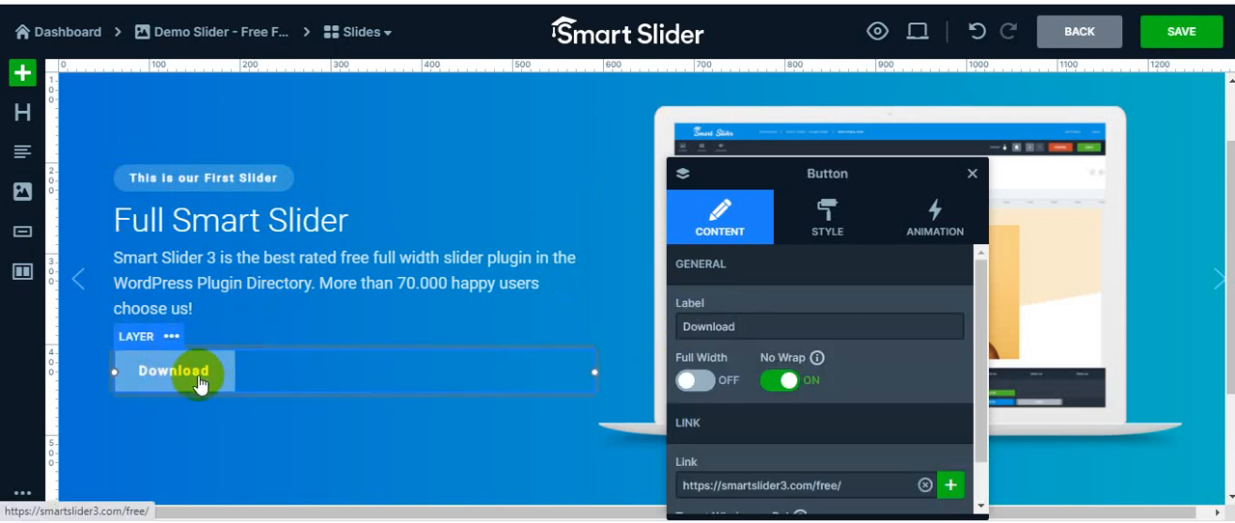
pyautogui.scroll(-1, 881, 420)
pyautogui.scroll(-2, 881, 420)
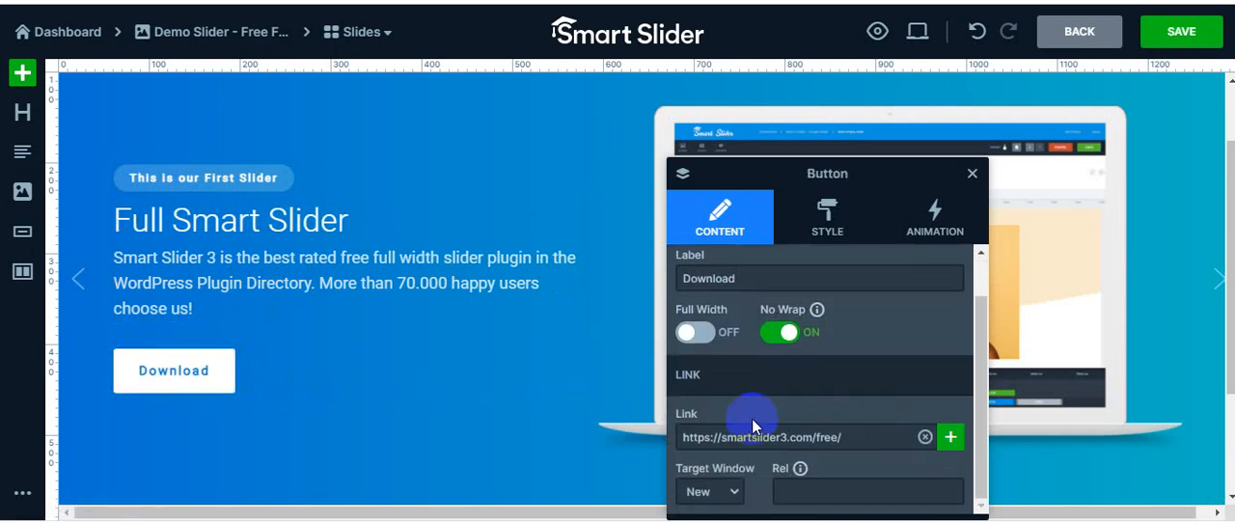
pyautogui.click(768, 437)
pyautogui.moveTo(852, 439); pyautogui.dragTo(681, 437)
pyautogui.scroll(1, 782, 424)
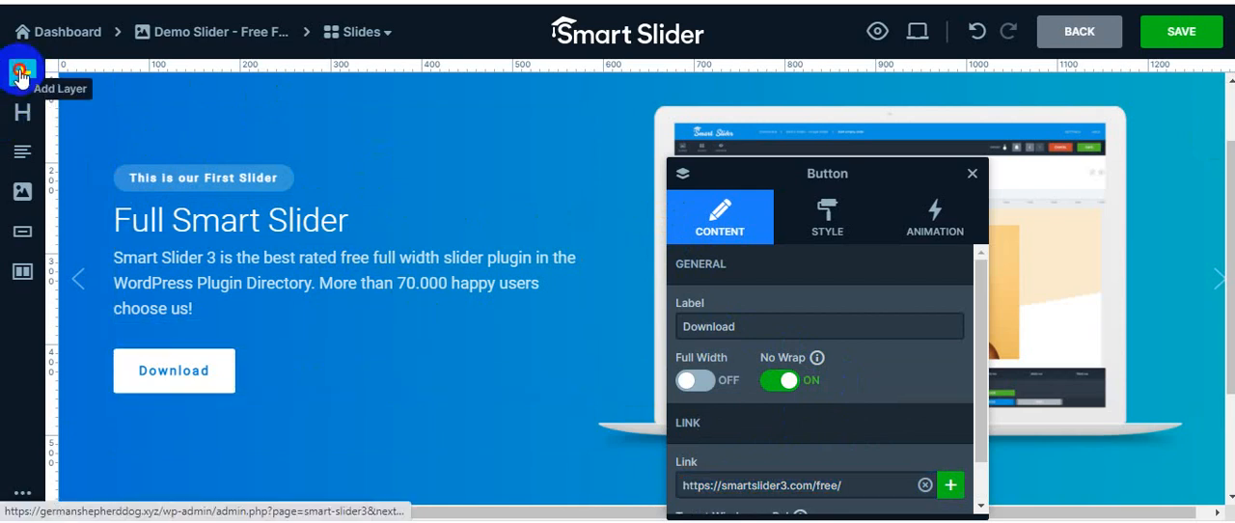
# Try adding a heading layer between the description and the Download button, and delete that layer
pyautogui.click(19, 75)
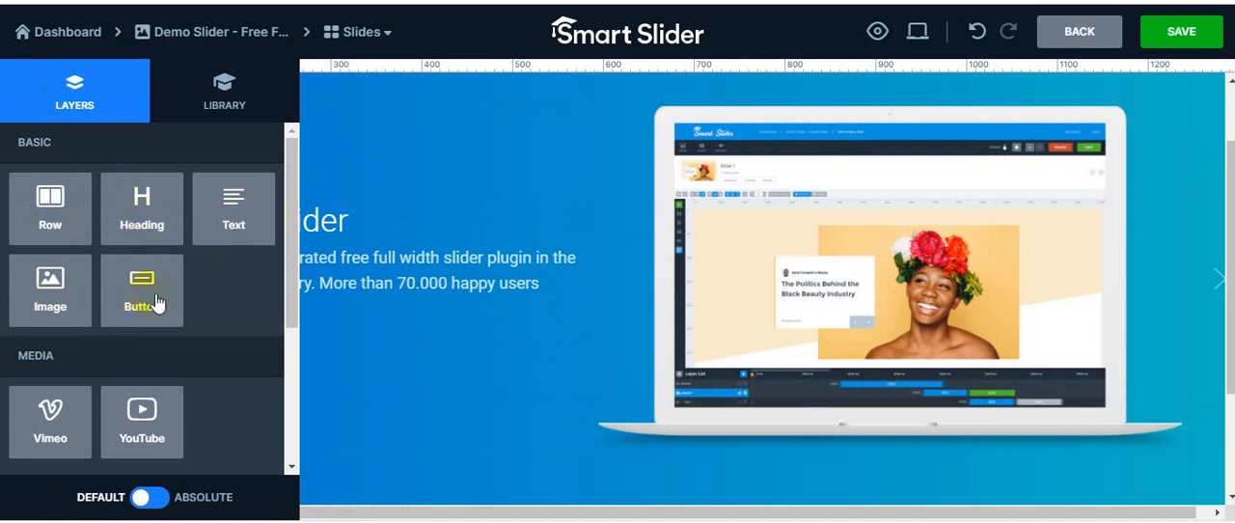
pyautogui.scroll(-1, 140, 343)
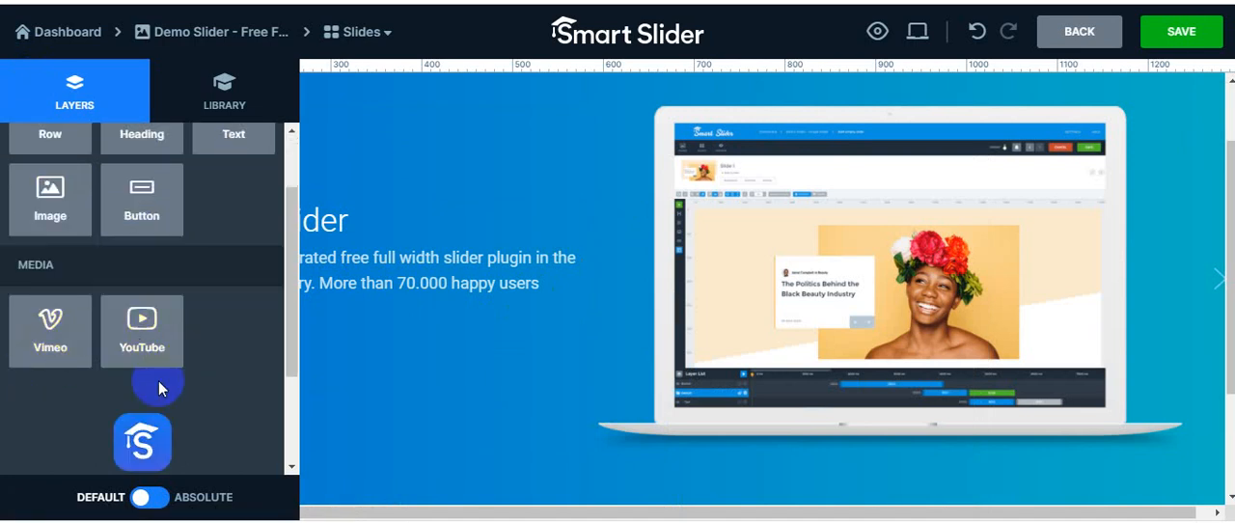
pyautogui.scroll(1, 212, 328)
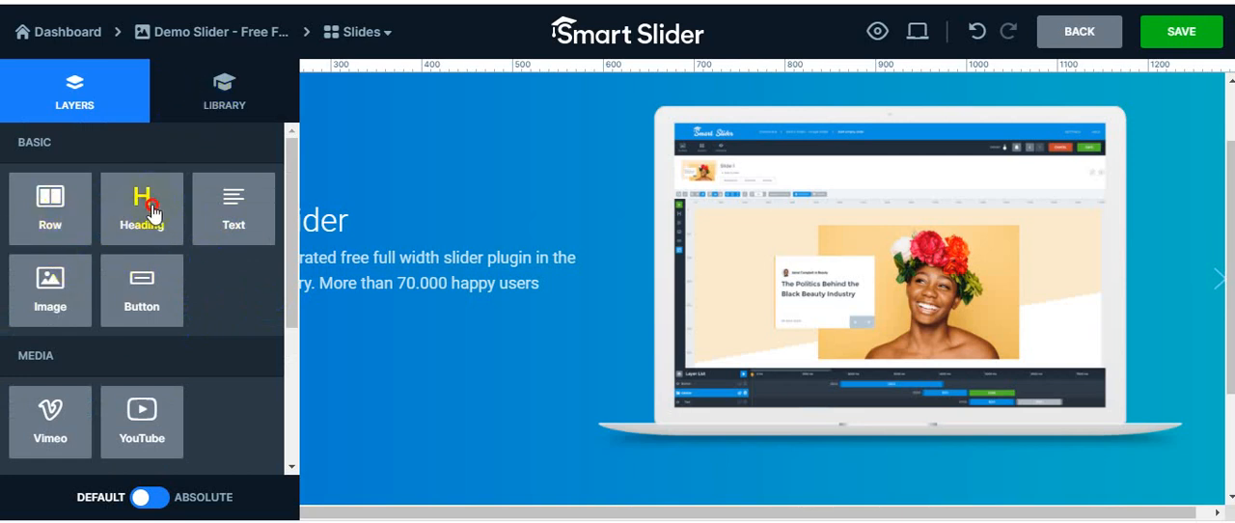
pyautogui.moveTo(152, 212); pyautogui.dragTo(248, 332)
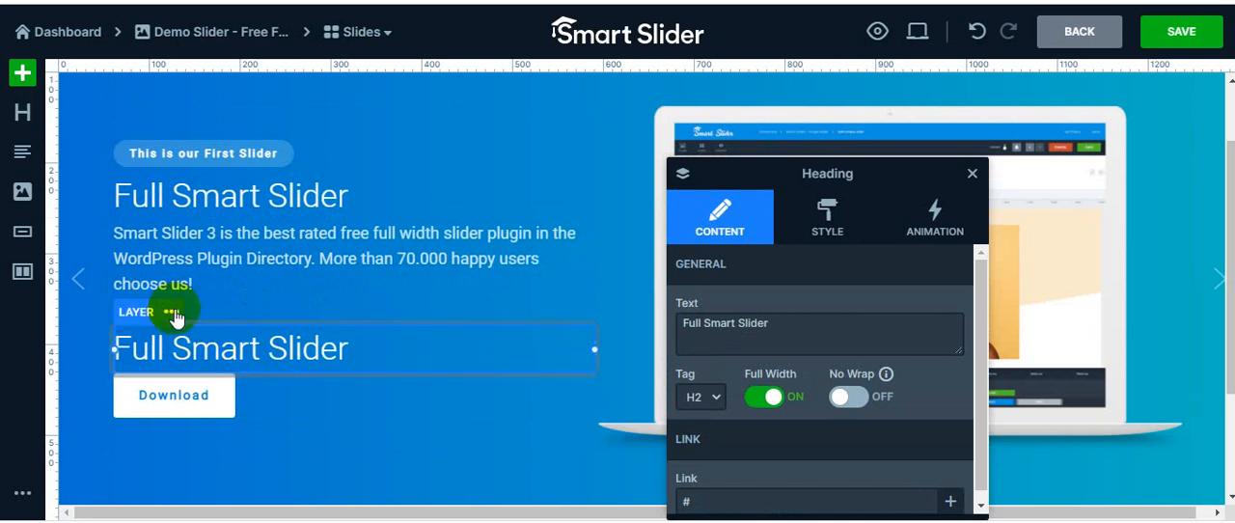
pyautogui.click(172, 313)
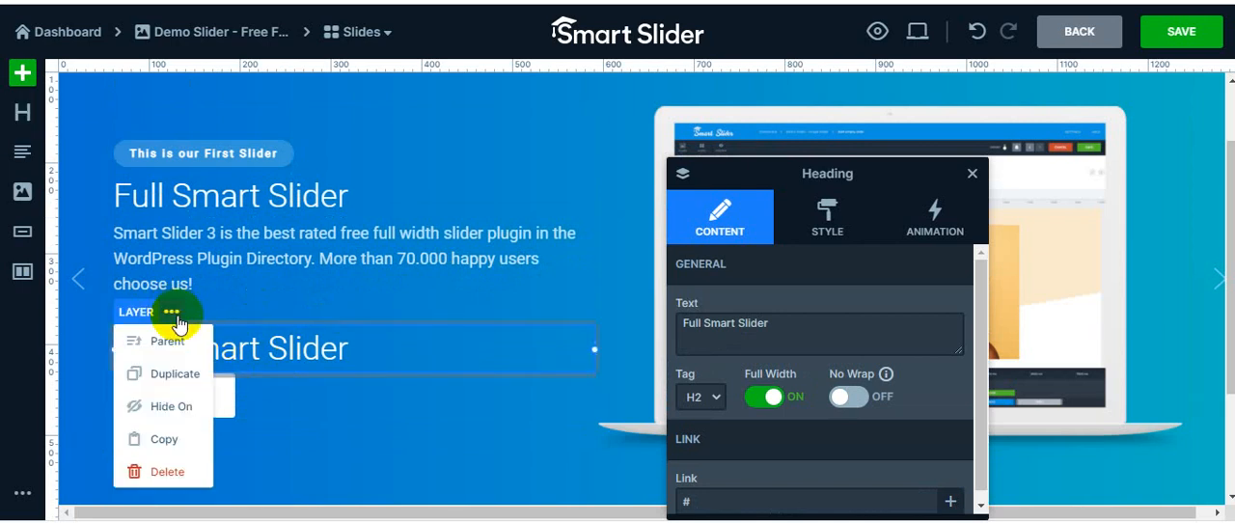
pyautogui.click(160, 476)
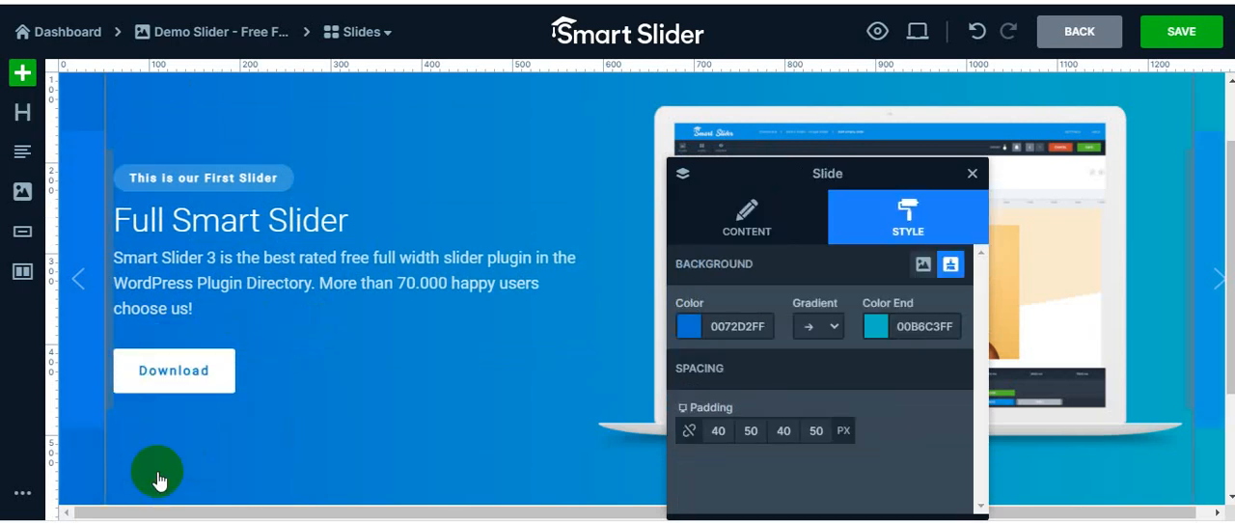
# Look through the ready-made Header layouts in the slide library
pyautogui.click(22, 76)
pyautogui.click(212, 89)
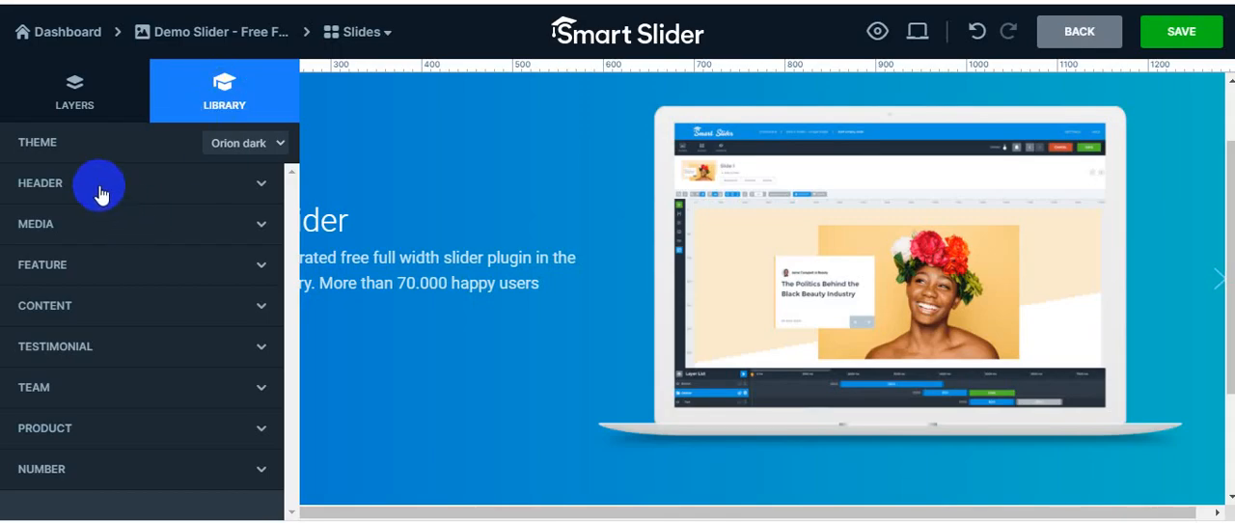
pyautogui.click(101, 194)
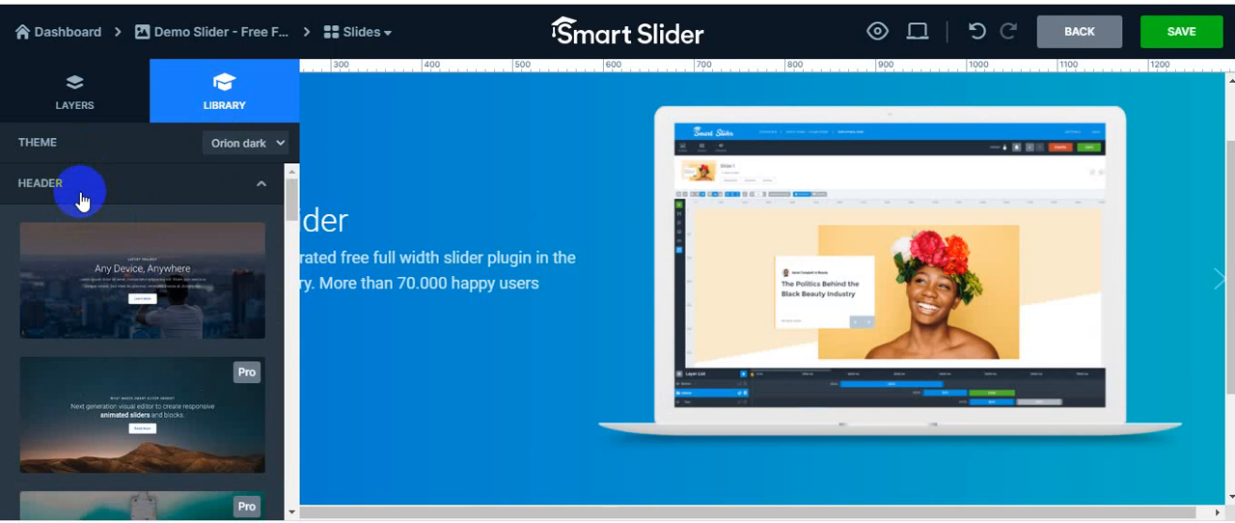
pyautogui.click(82, 193)
pyautogui.click(83, 228)
pyautogui.scroll(-1, 115, 243)
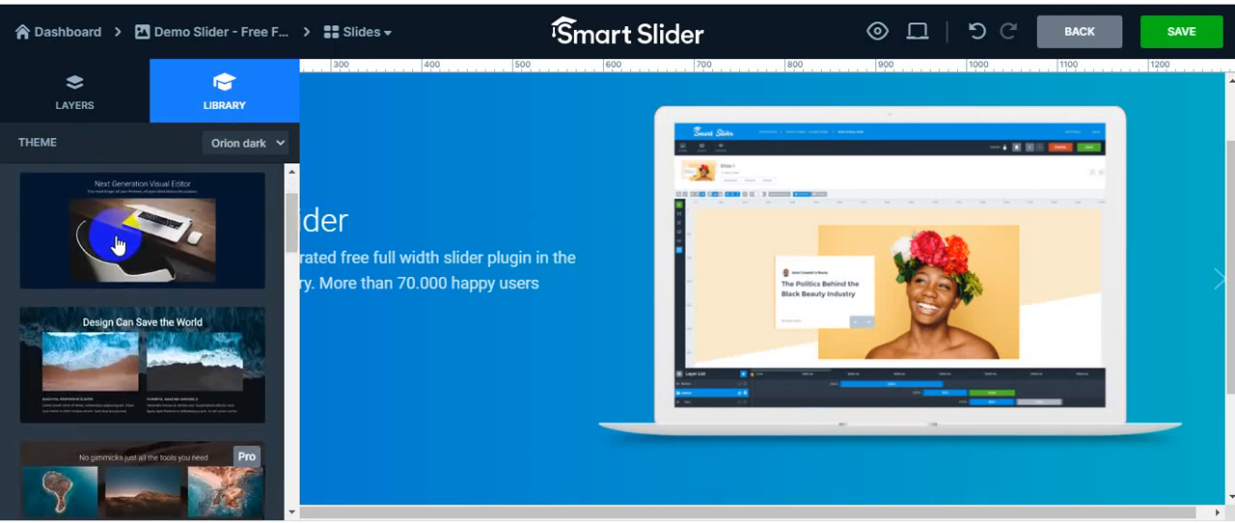
pyautogui.scroll(2, 82, 183)
pyautogui.click(79, 229)
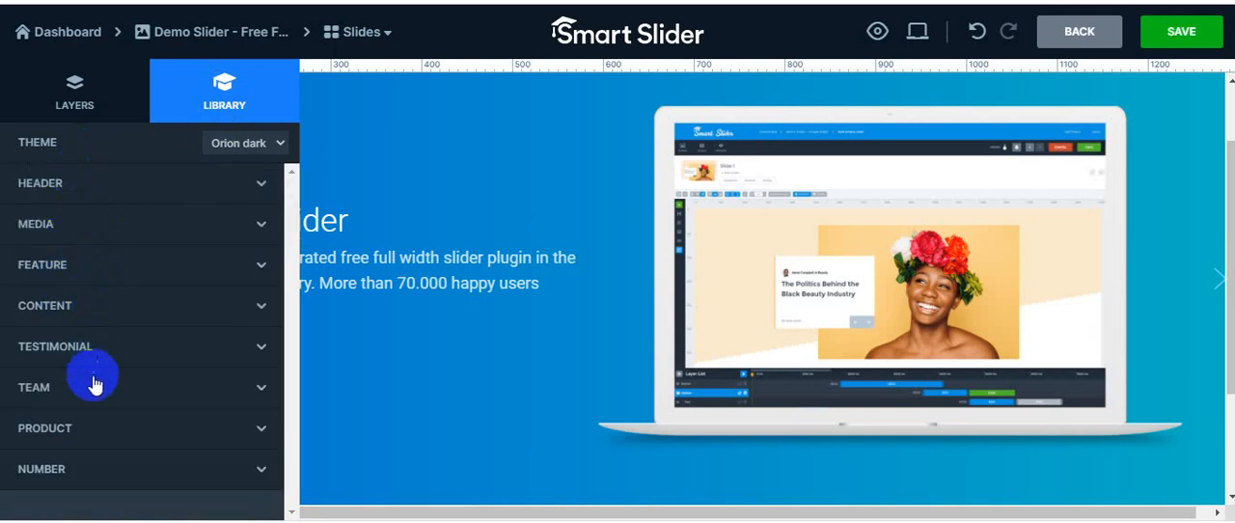
# Apply the free team members layout from the library's Team category to the slide
pyautogui.click(83, 403)
pyautogui.scroll(-1, 82, 400)
pyautogui.click(83, 385)
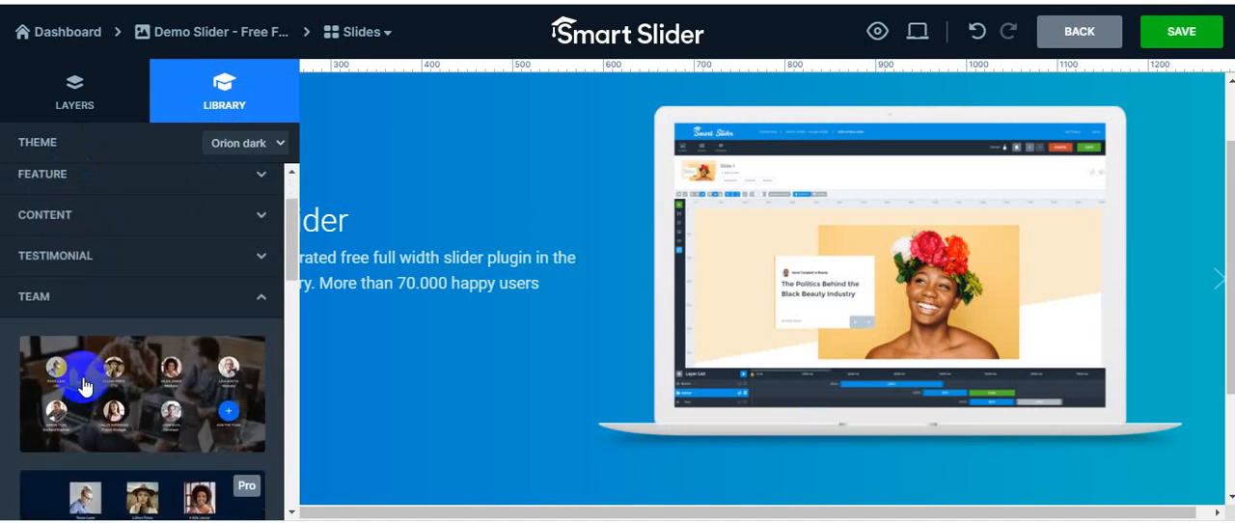
pyautogui.click(102, 305)
pyautogui.scroll(-3, 106, 299)
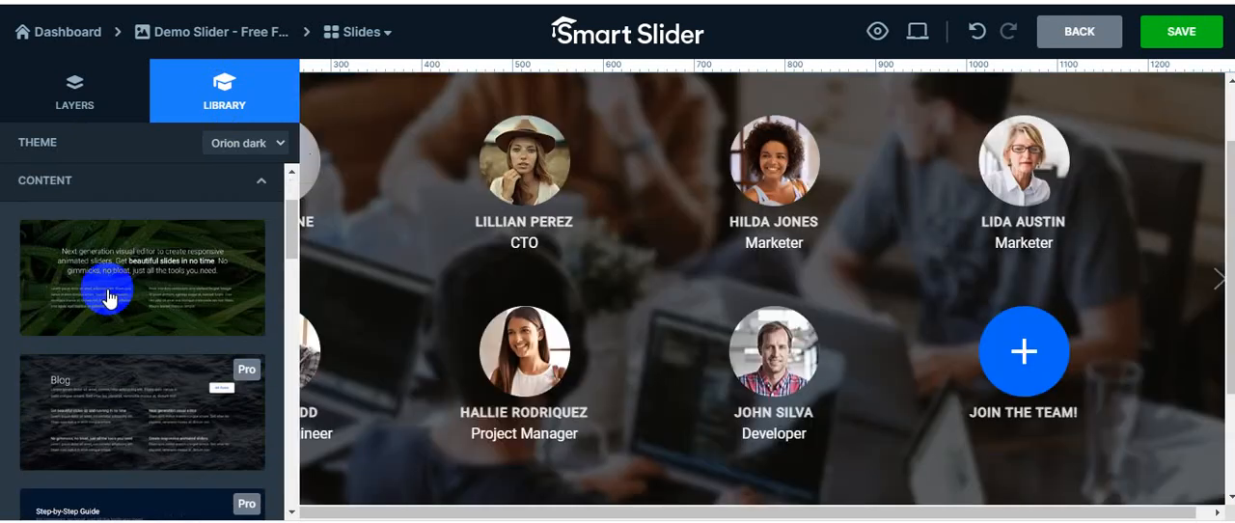
pyautogui.scroll(3, 102, 290)
pyautogui.click(86, 307)
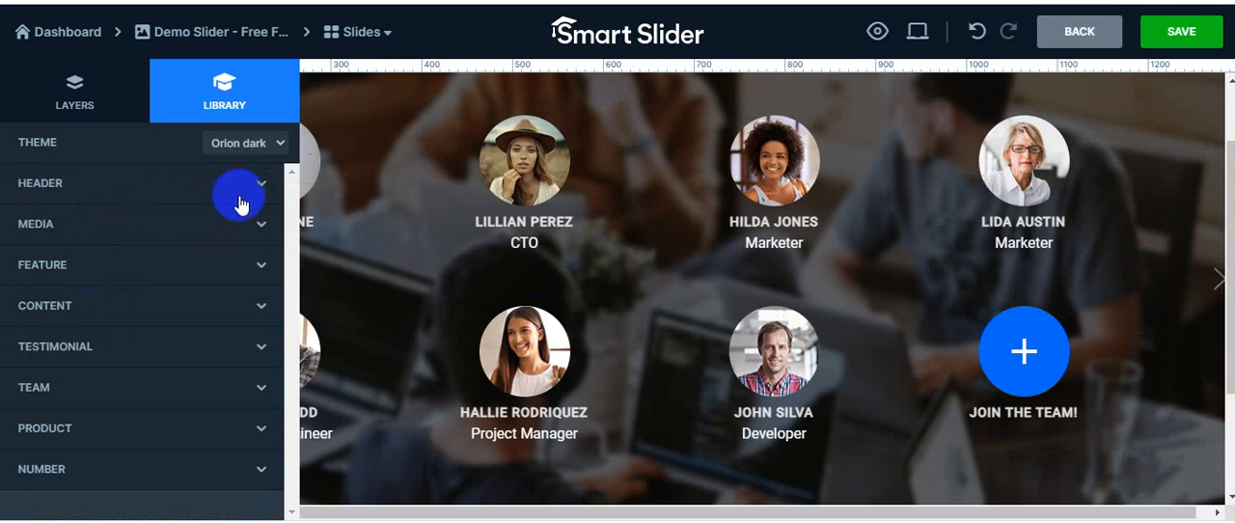
pyautogui.click(74, 102)
pyautogui.scroll(-3, 171, 224)
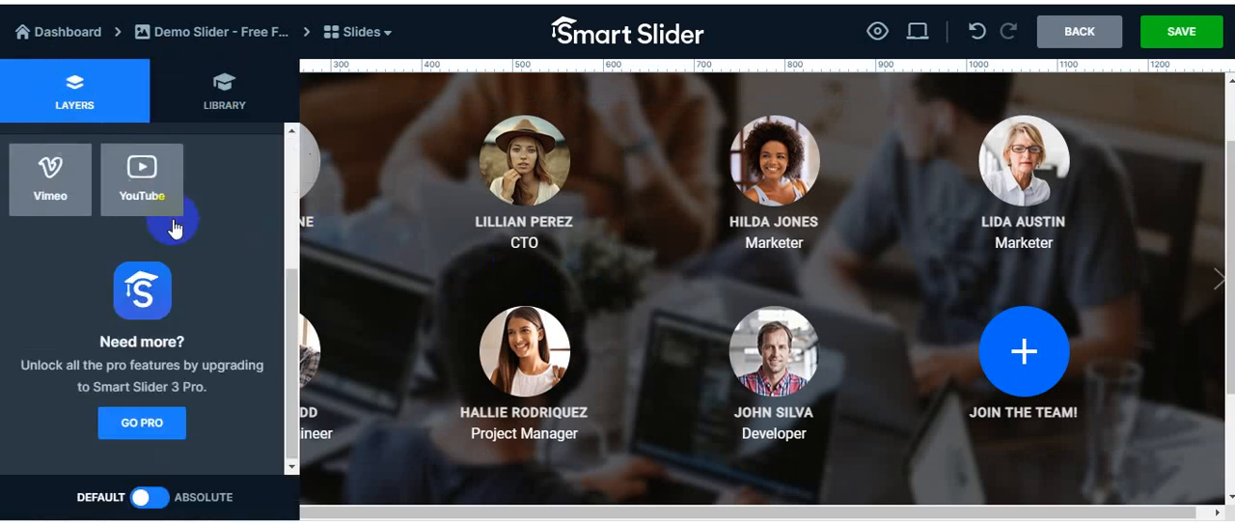
pyautogui.scroll(3, 176, 220)
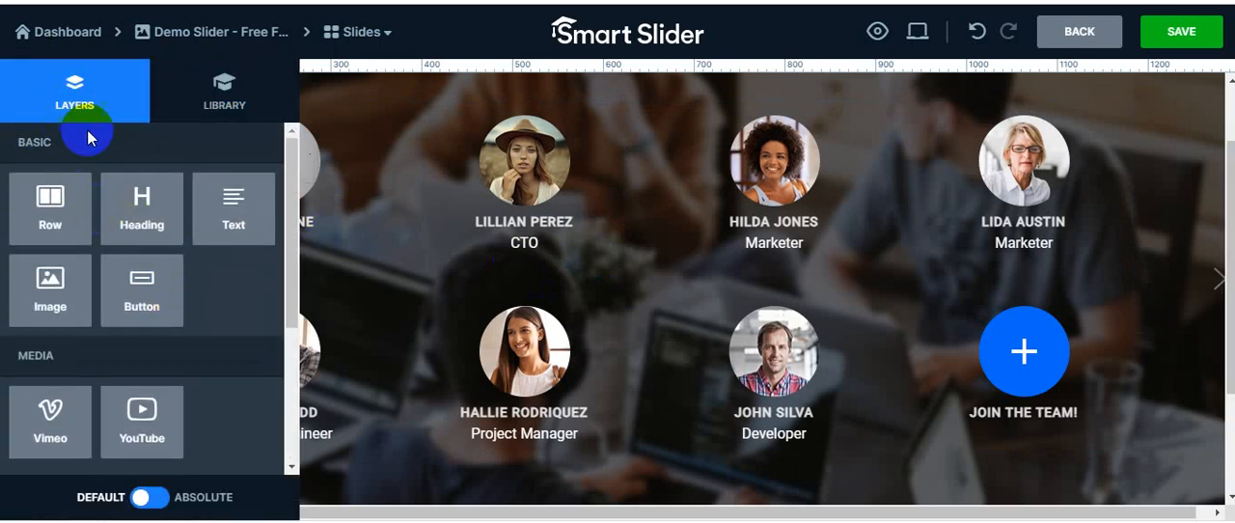
pyautogui.click(144, 33)
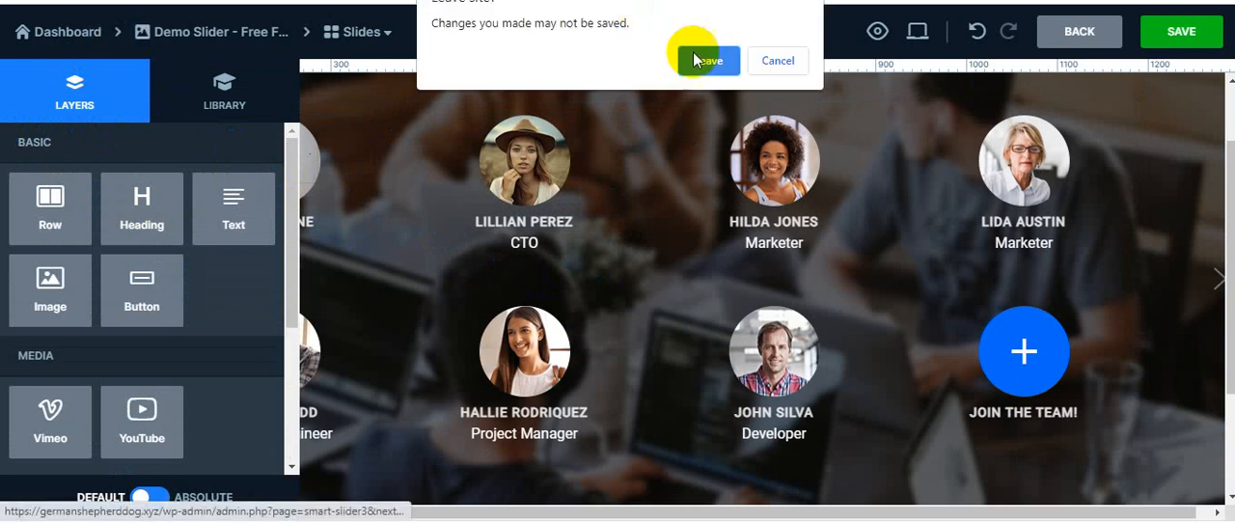
pyautogui.click(786, 61)
# Check the team layout across the whole slide and undo its insertion
pyautogui.scroll(-2, 429, 251)
pyautogui.scroll(3, 429, 236)
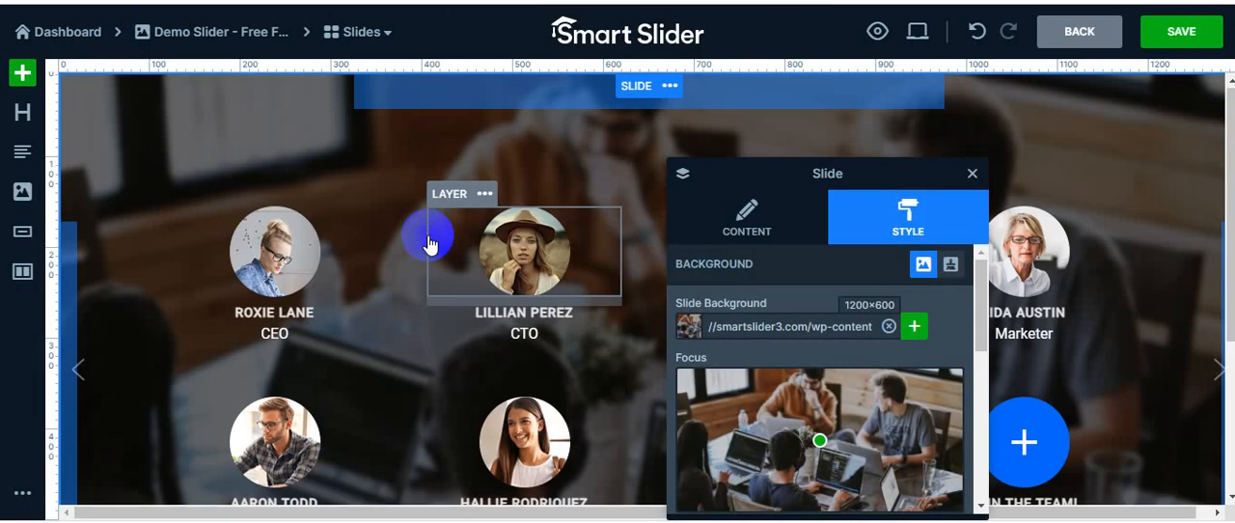
pyautogui.scroll(-3, 425, 226)
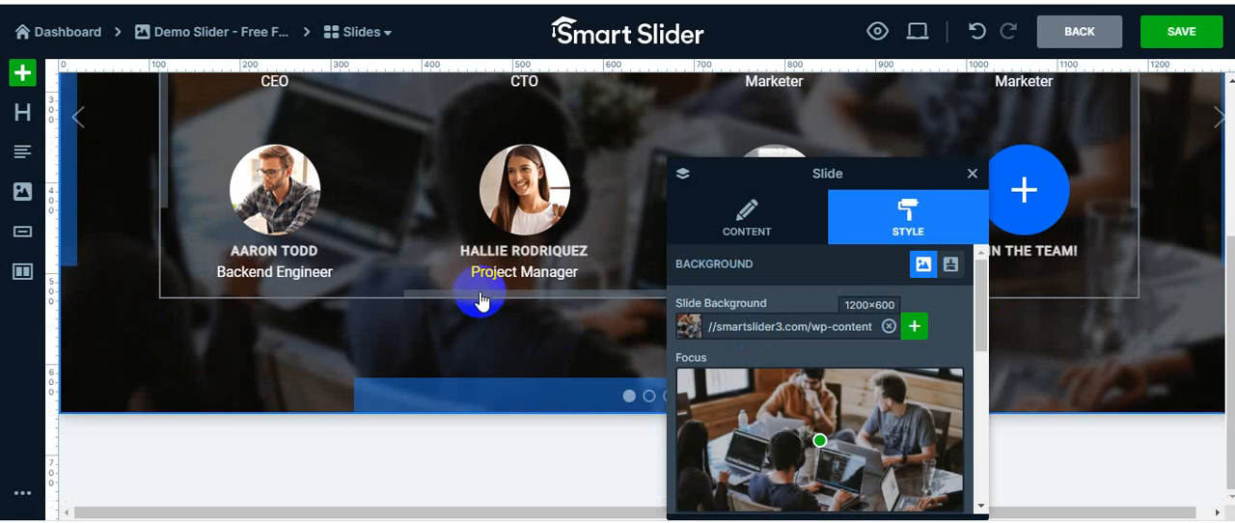
pyautogui.scroll(3, 475, 279)
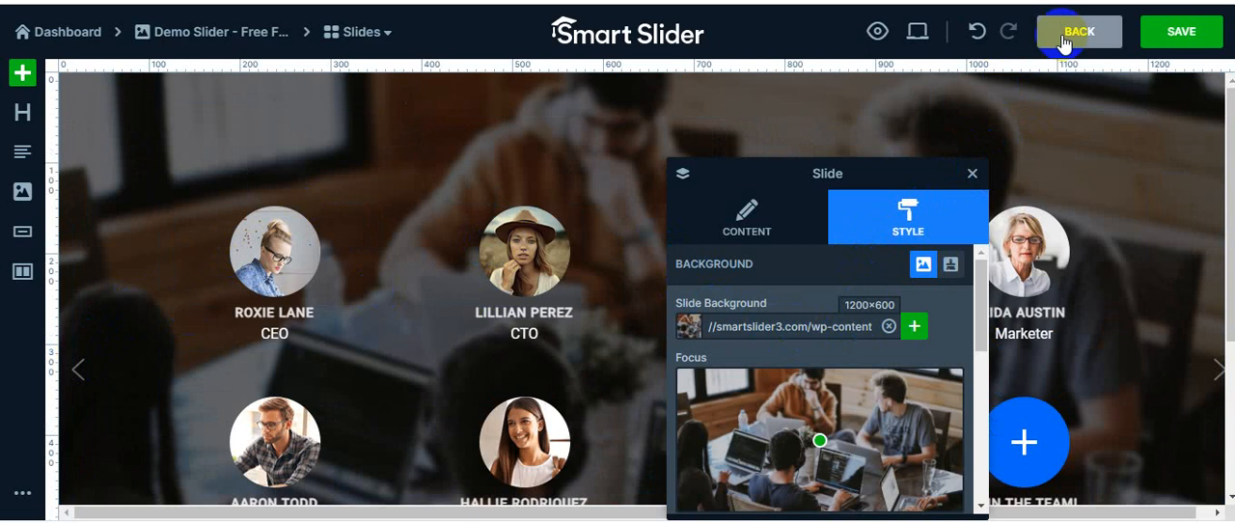
pyautogui.click(974, 35)
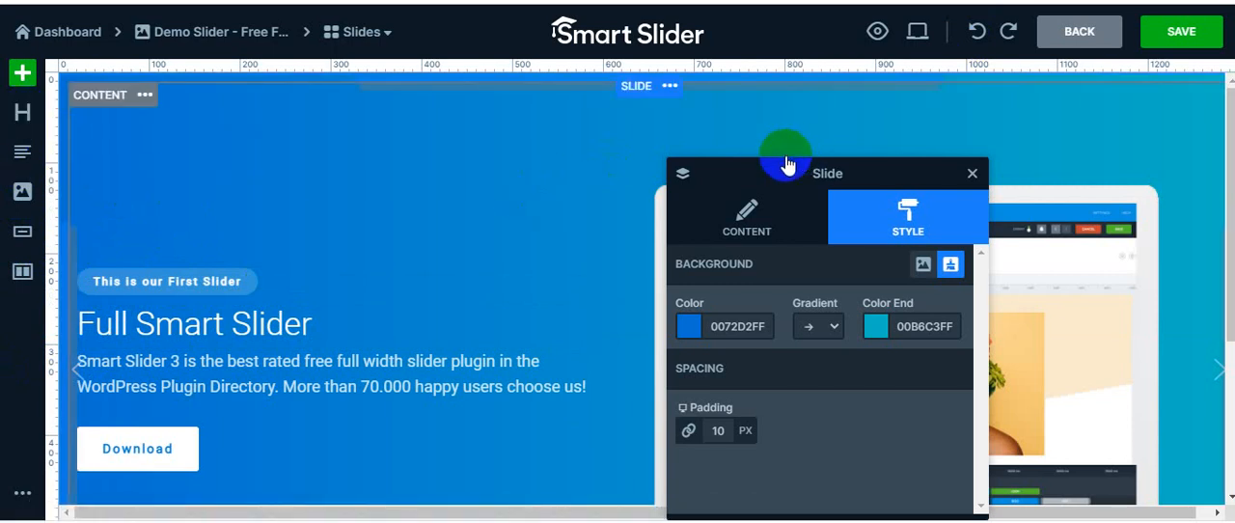
# Replace the slide's laptop image with the round portrait of the dark-haired man from the Media Library
pyautogui.moveTo(763, 166); pyautogui.dragTo(379, 75)
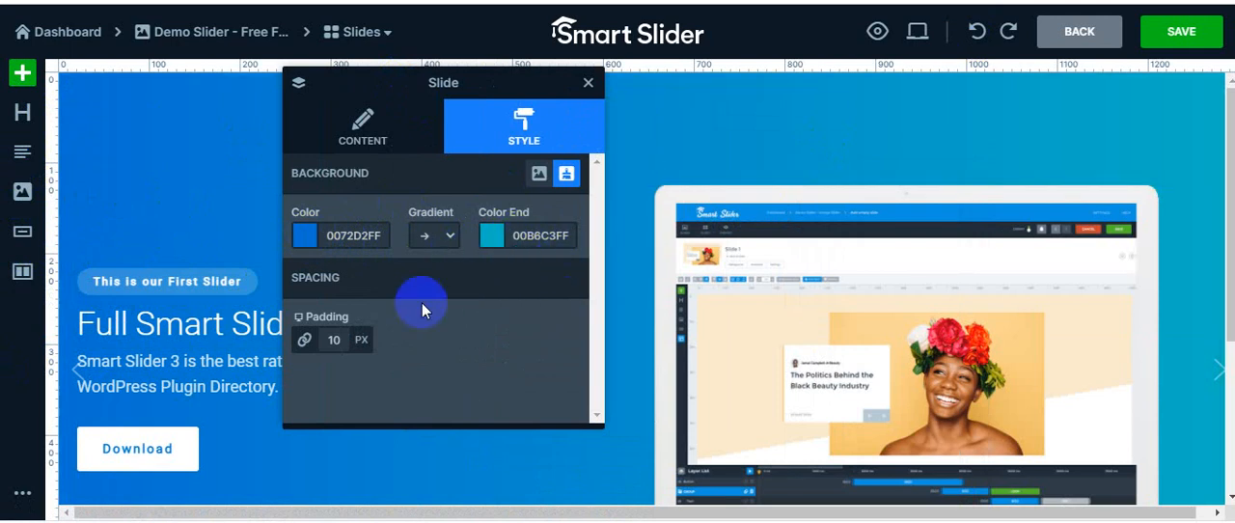
pyautogui.scroll(-1, 854, 338)
pyautogui.scroll(-2, 854, 337)
pyautogui.click(840, 218)
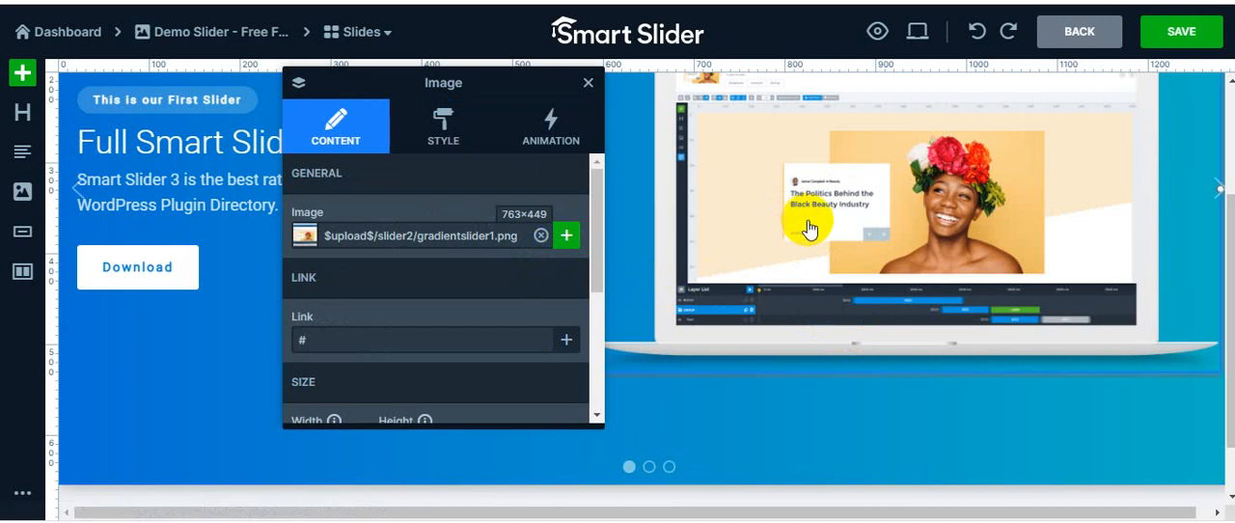
pyautogui.scroll(1, 815, 241)
pyautogui.click(566, 238)
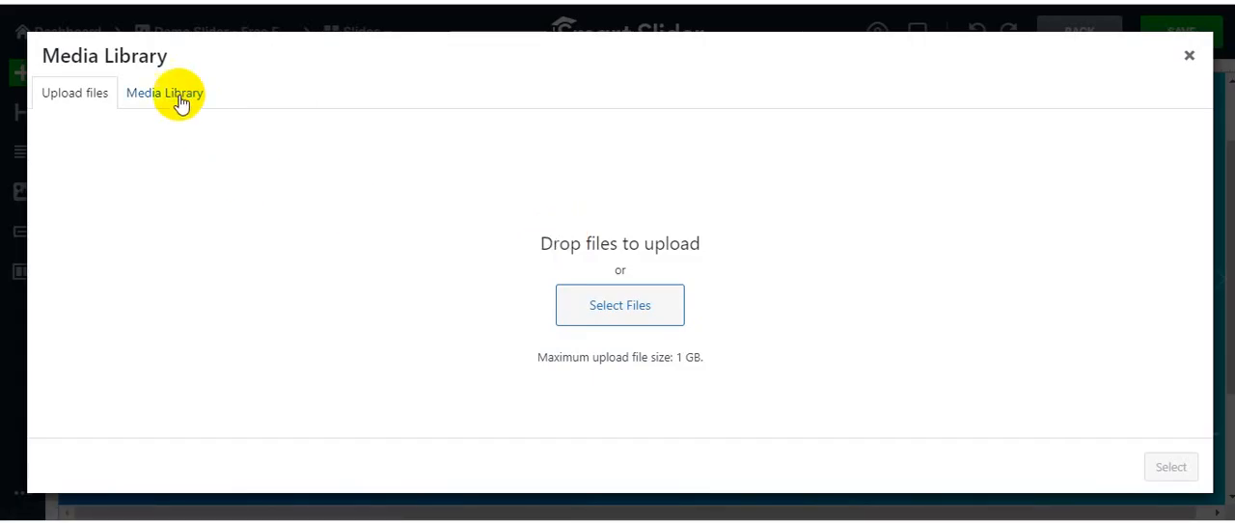
pyautogui.click(180, 100)
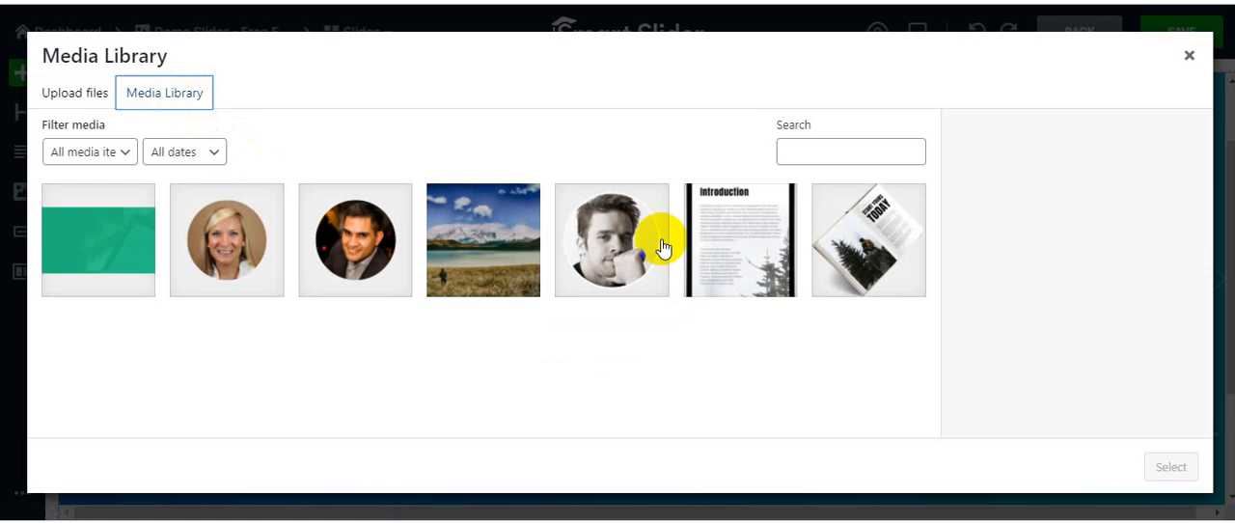
pyautogui.click(104, 239)
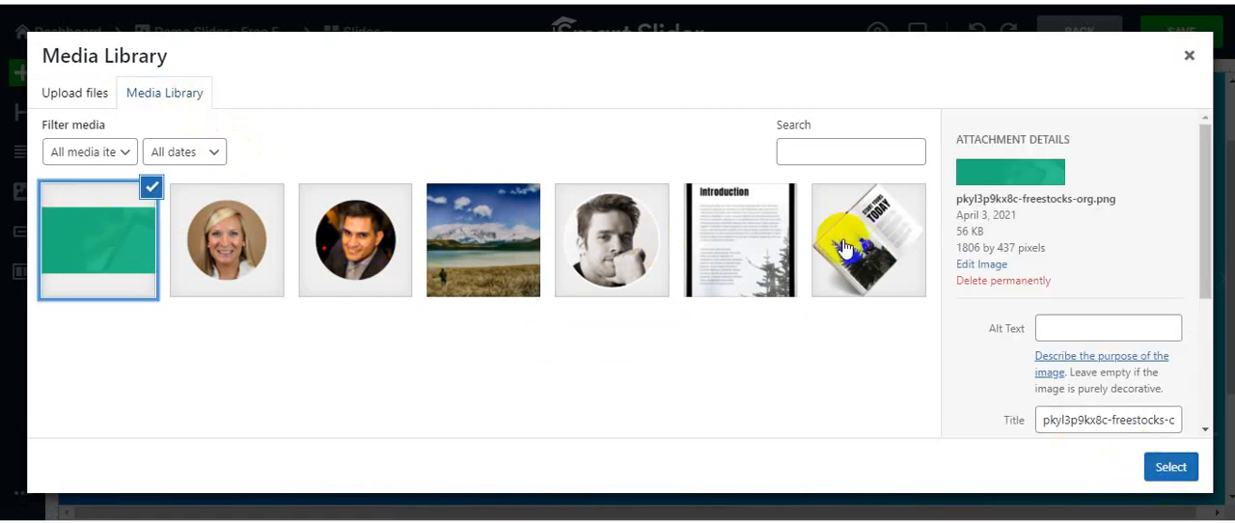
pyautogui.click(355, 242)
pyautogui.click(1163, 468)
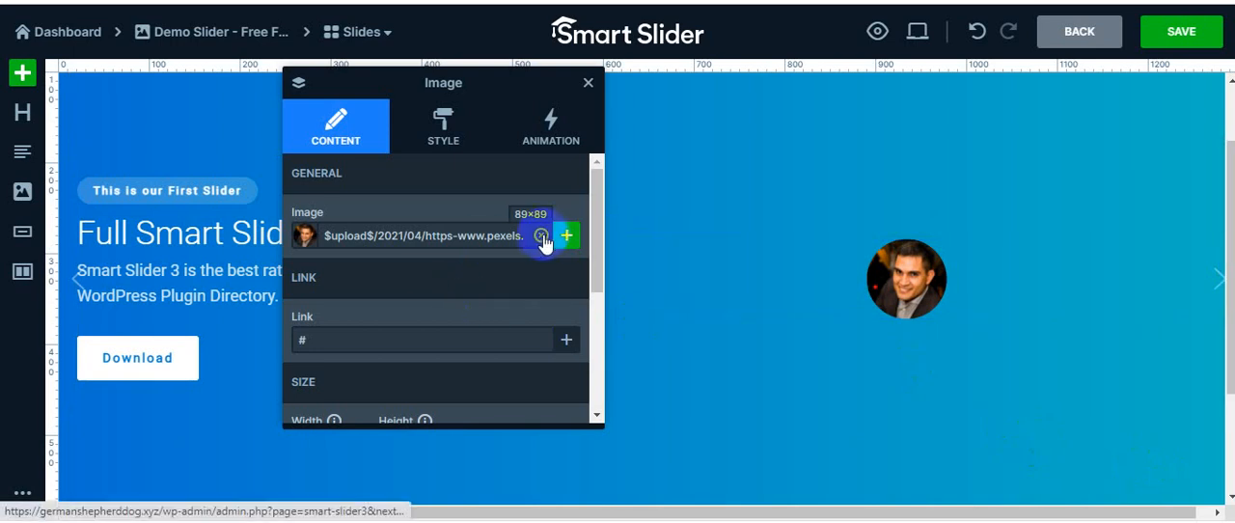
# Close the image layer's settings and undo the image replacement
pyautogui.click(589, 85)
pyautogui.click(976, 30)
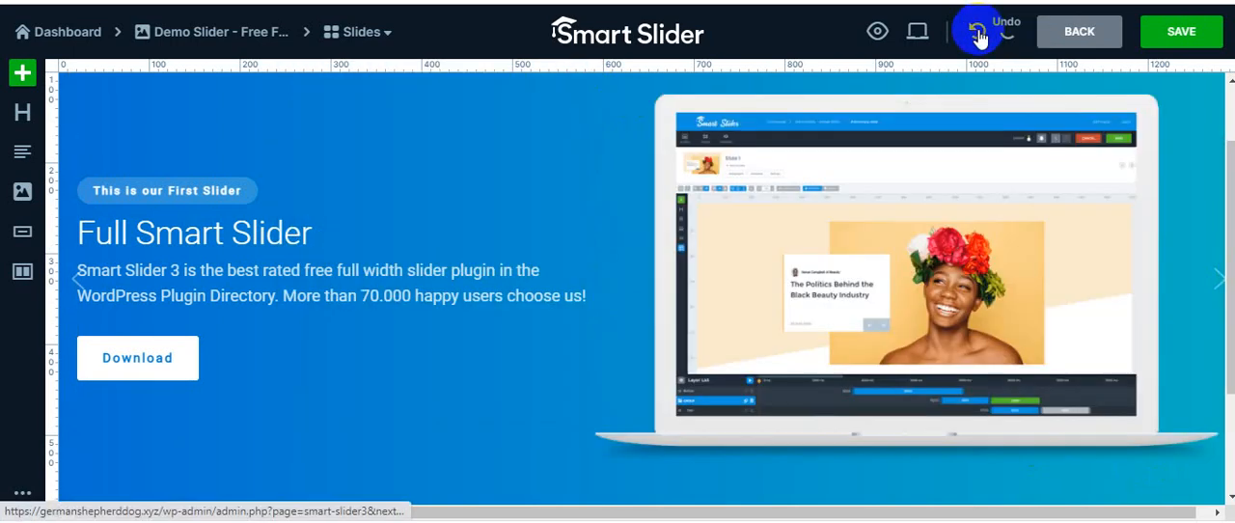
# Look over the slide, save it and return to the slider's overview of slides
pyautogui.scroll(-2, 669, 369)
pyautogui.scroll(3, 672, 365)
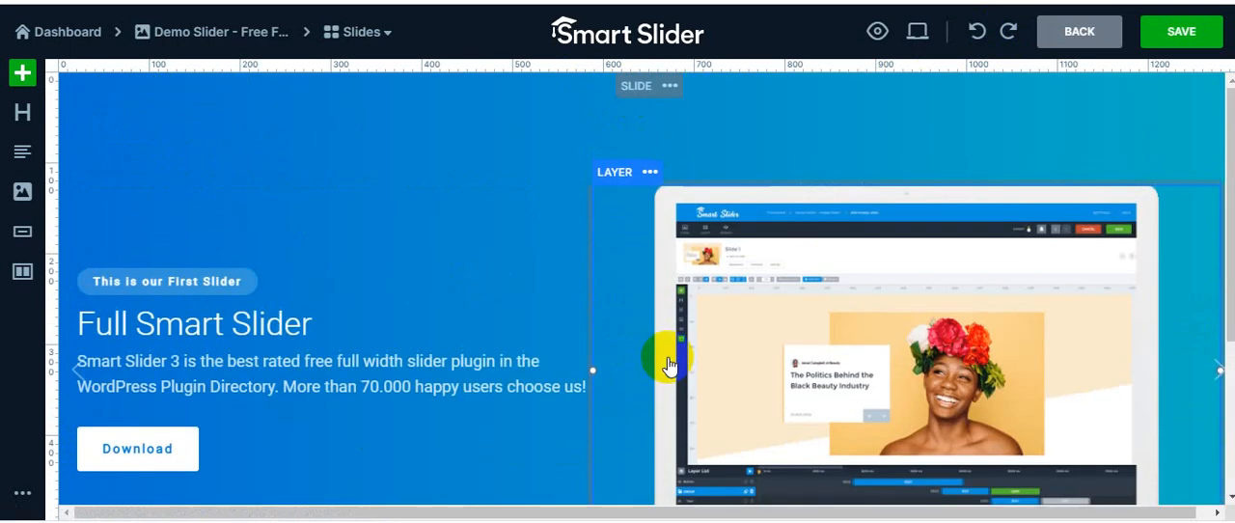
pyautogui.scroll(-3, 673, 364)
pyautogui.scroll(3, 656, 391)
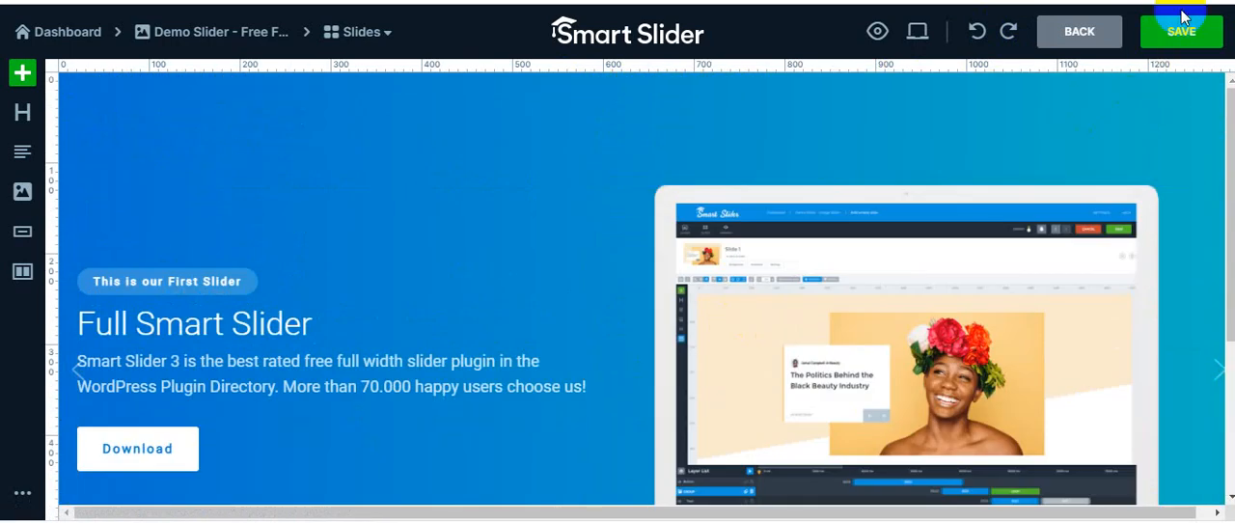
pyautogui.click(1180, 34)
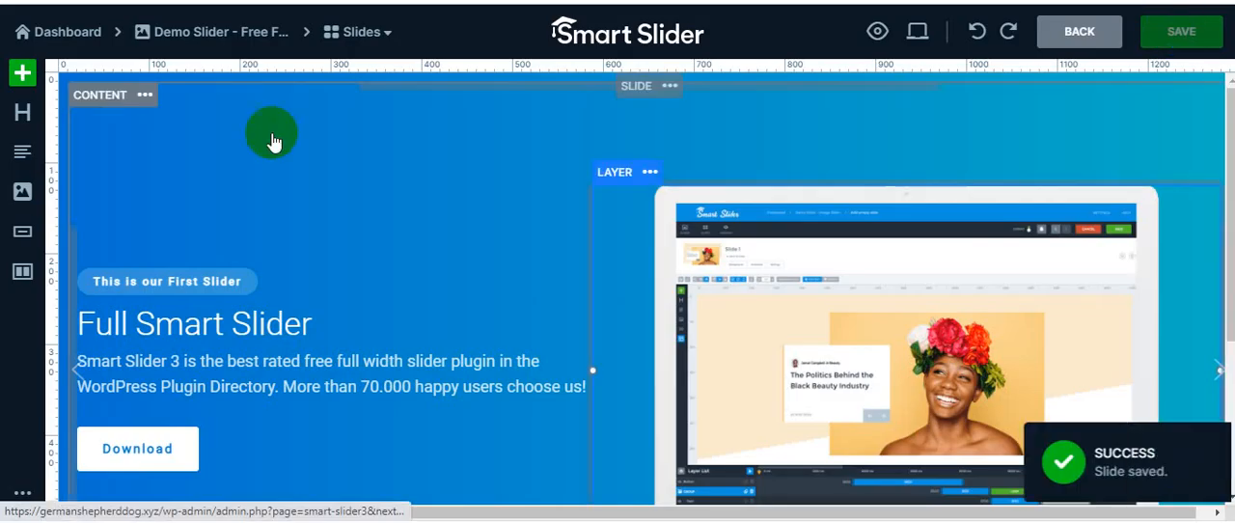
pyautogui.click(1067, 33)
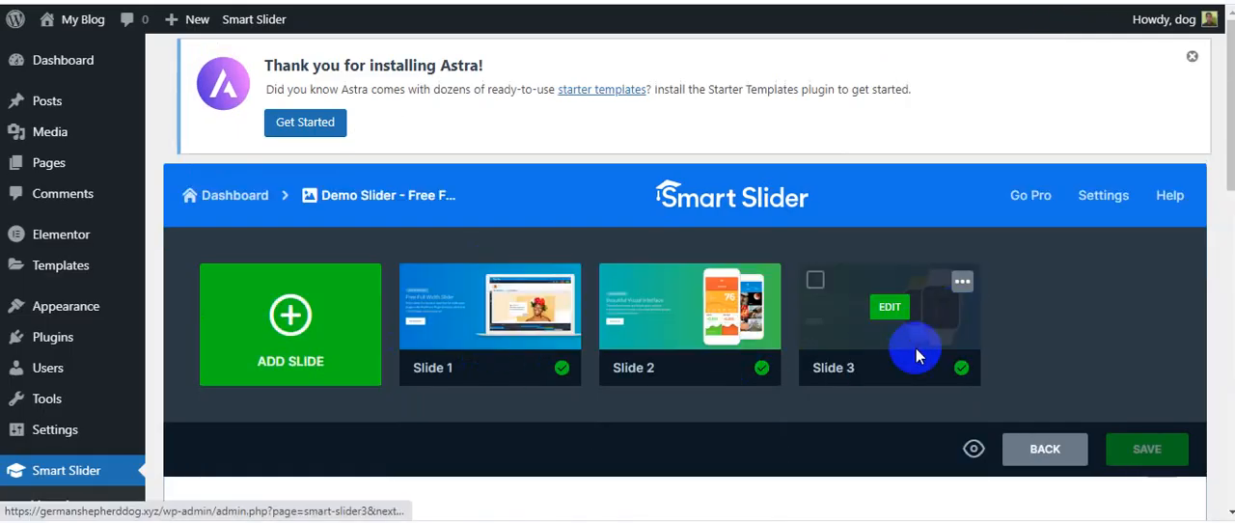
# Copy the slider's shortcode [smartslider3 slider="2"] from its Publish settings
pyautogui.scroll(-4, 898, 294)
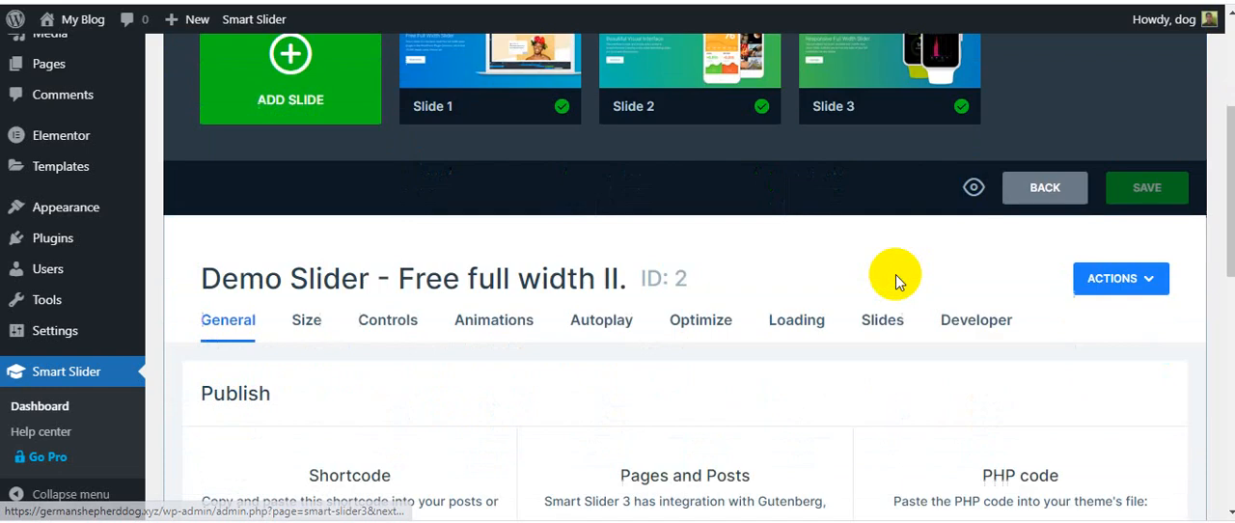
pyautogui.click(350, 292)
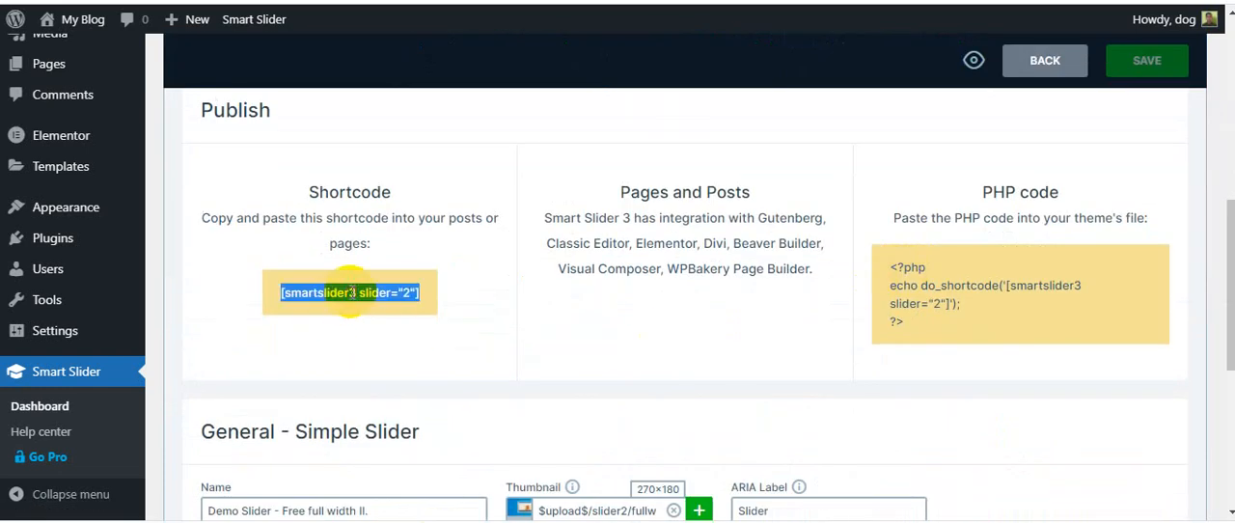
pyautogui.rightClick(350, 292)
pyautogui.click(386, 228)
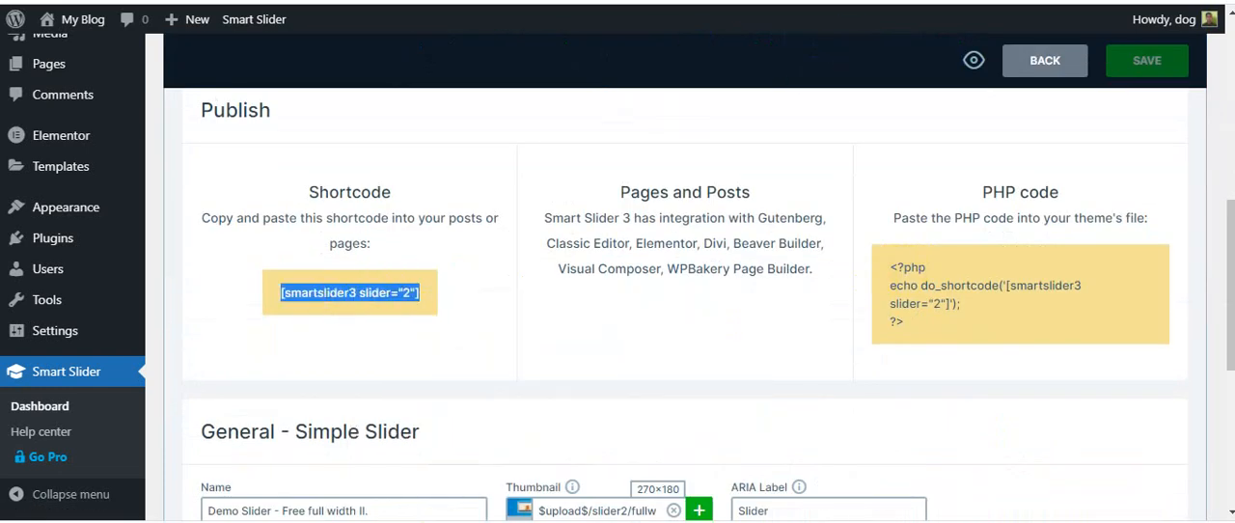
# Start a new WordPress page in a separate browser tab and switch to it
pyautogui.scroll(3, 29, 165)
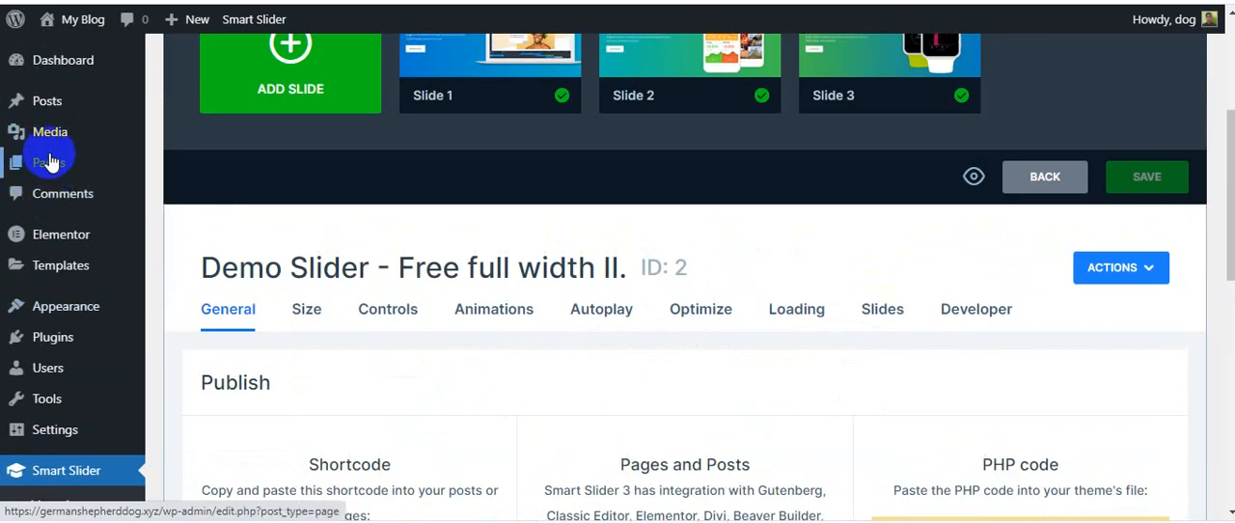
pyautogui.moveTo(48, 165)
pyautogui.rightClick(240, 191)
pyautogui.click(249, 200)
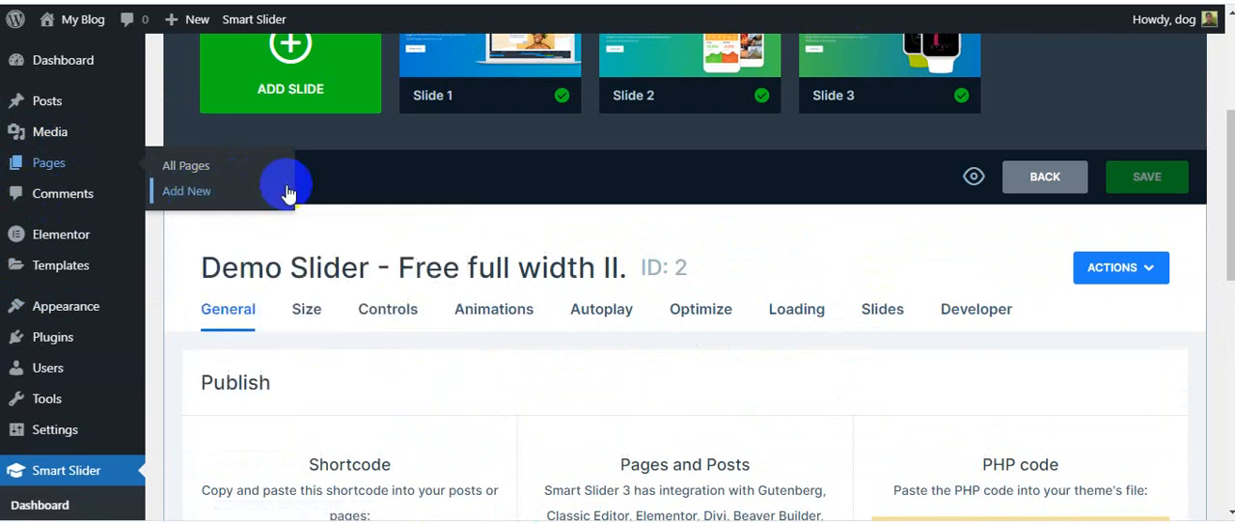
pyautogui.hotkey('ctrl', 'Tab')
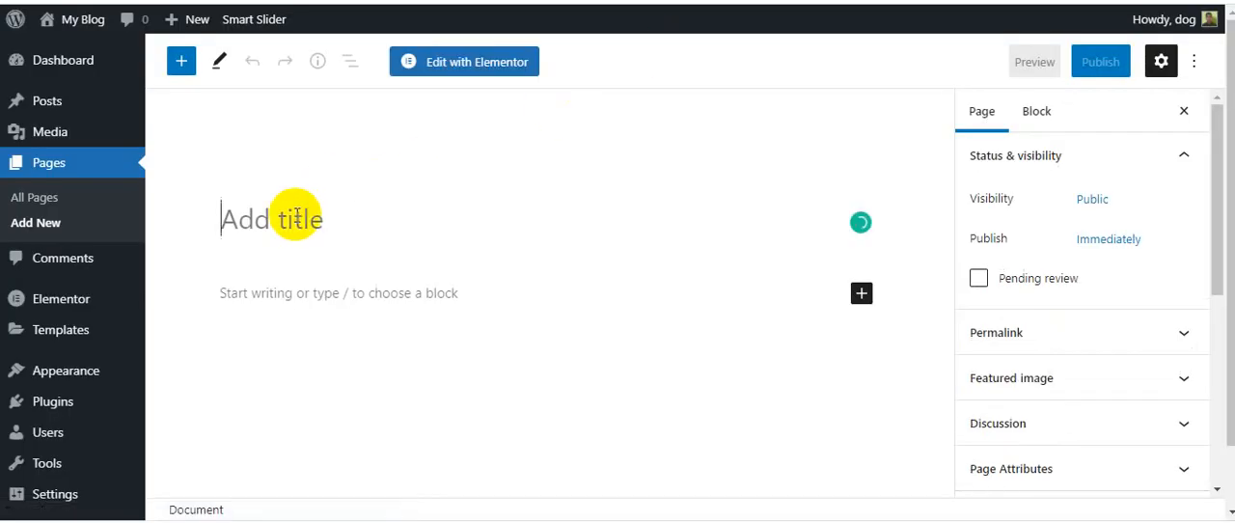
pyautogui.write('HOMe')
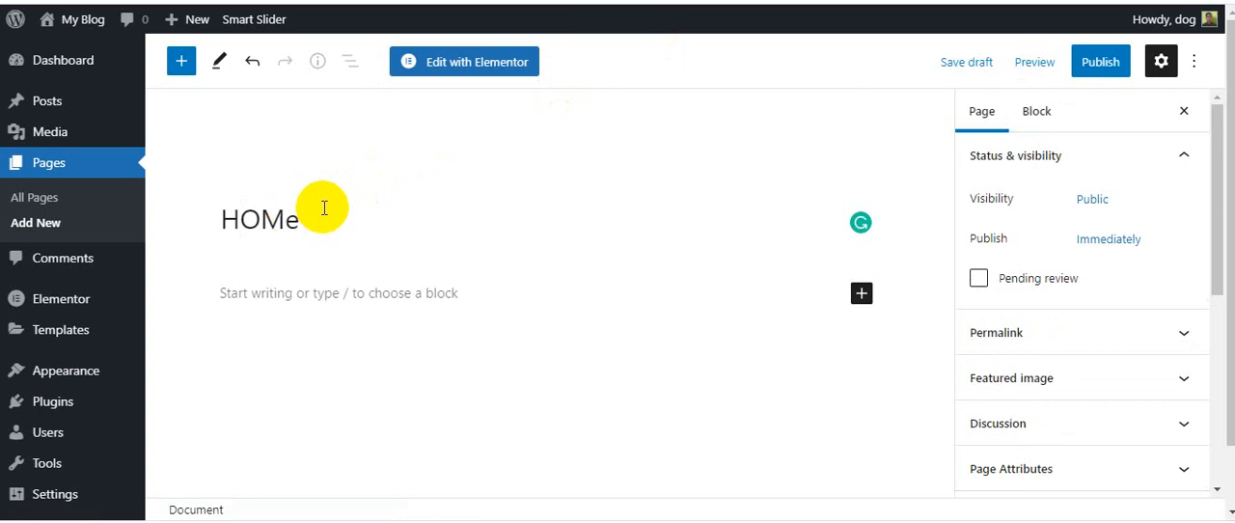
pyautogui.press('BackSpace')
pyautogui.press('BackSpace')
pyautogui.press('BackSpace')
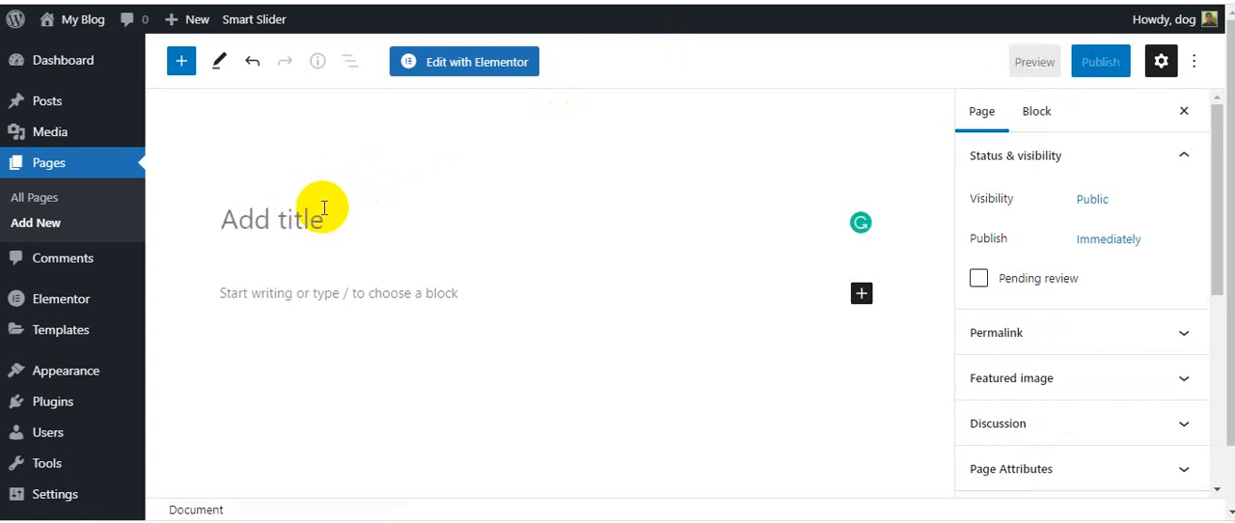
# Title the new page "Smart Slider" and publish it
pyautogui.write('Smart Slider')
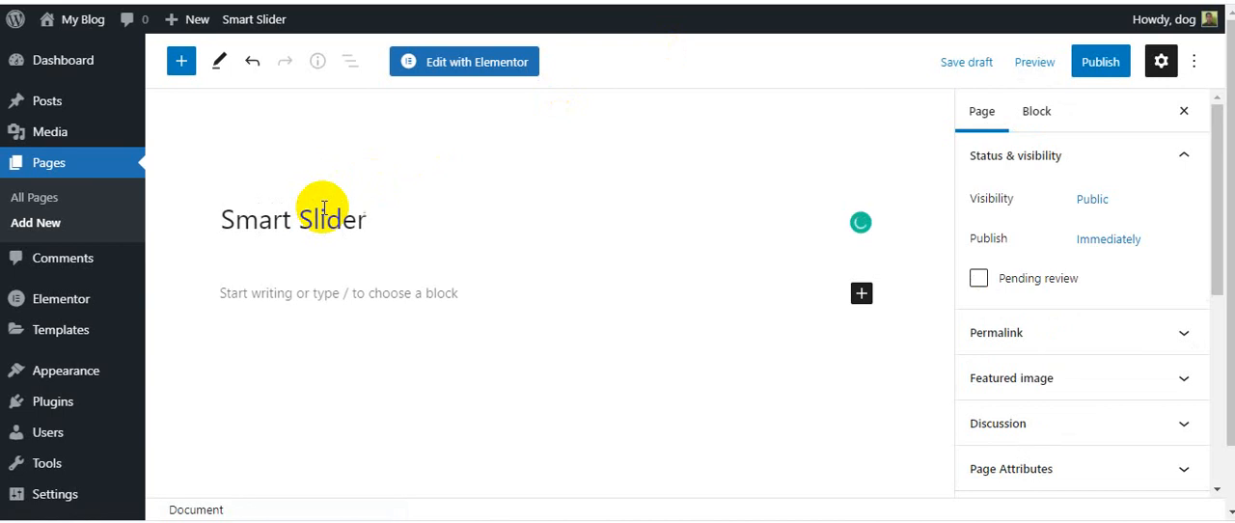
pyautogui.click(1095, 63)
pyautogui.click(1059, 63)
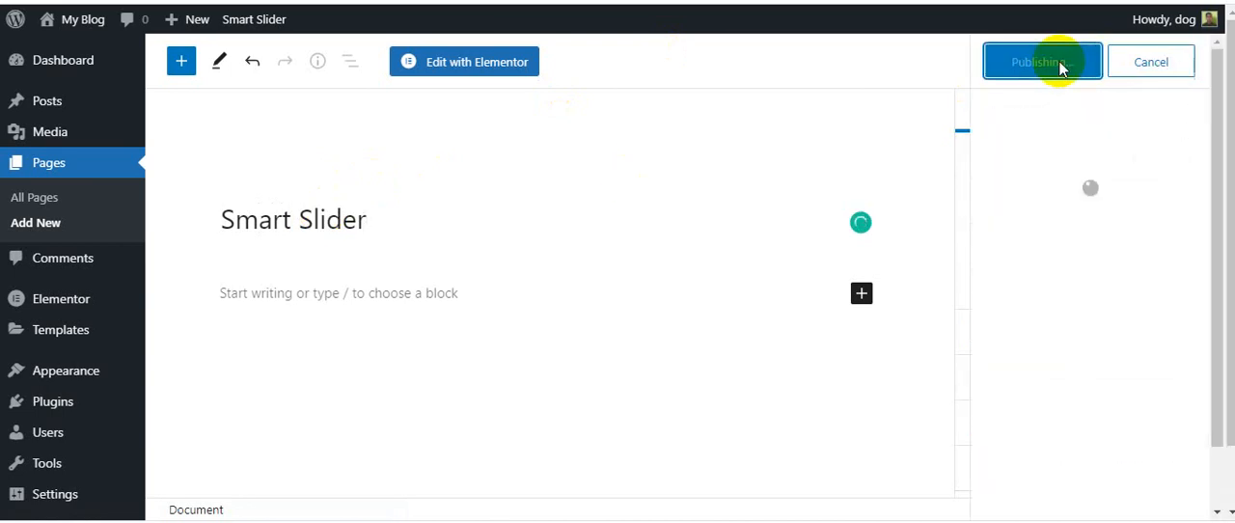
# Open the page for editing with Elementor and add a single-column section
pyautogui.click(427, 64)
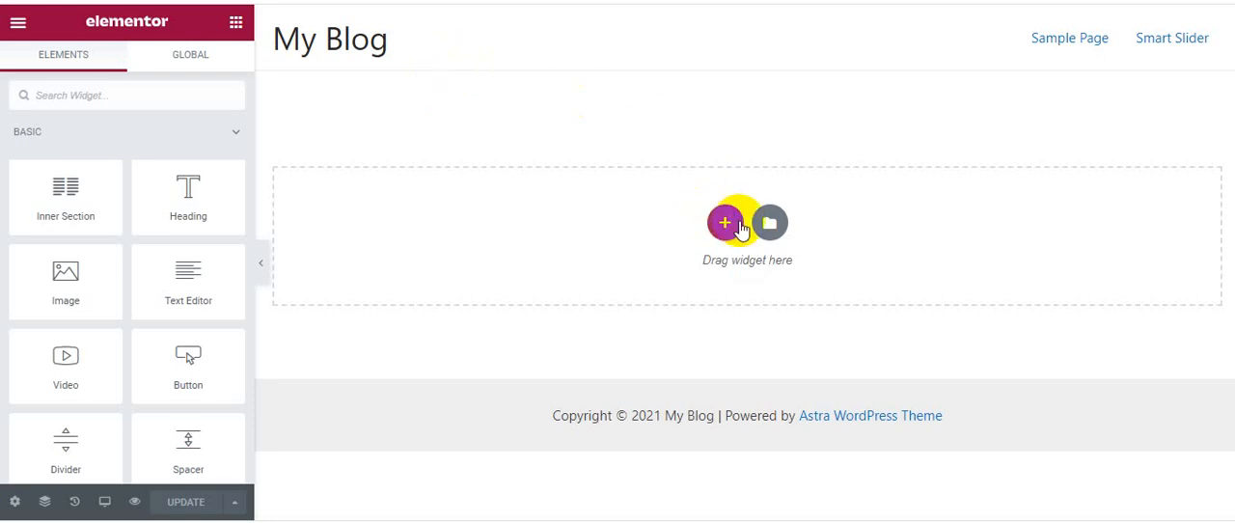
pyautogui.click(726, 223)
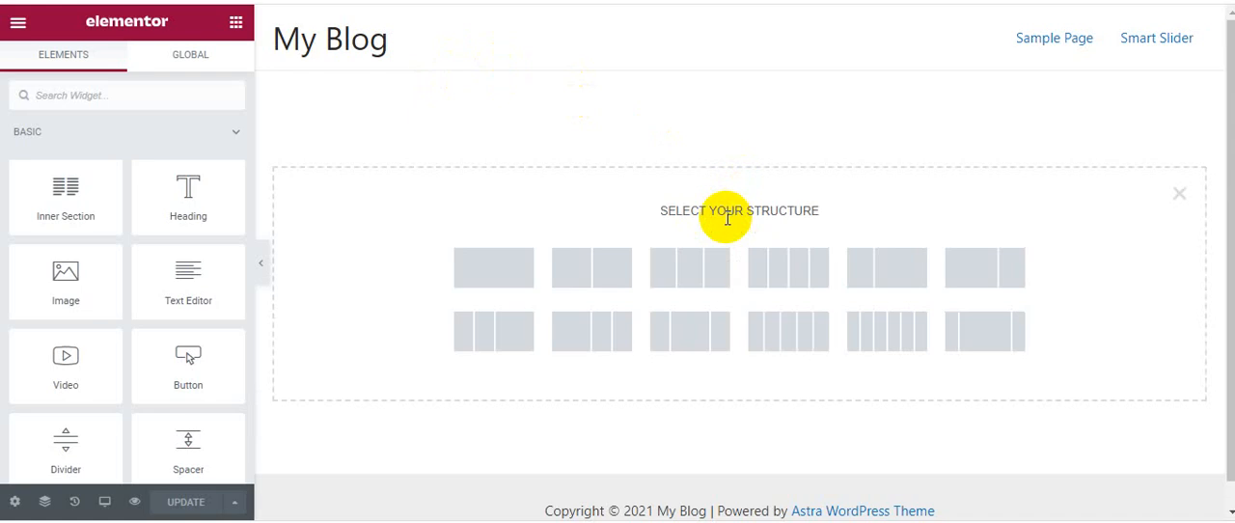
pyautogui.click(465, 266)
# Search the widgets for "sho" and place the Shortcode widget in the empty section
pyautogui.click(235, 22)
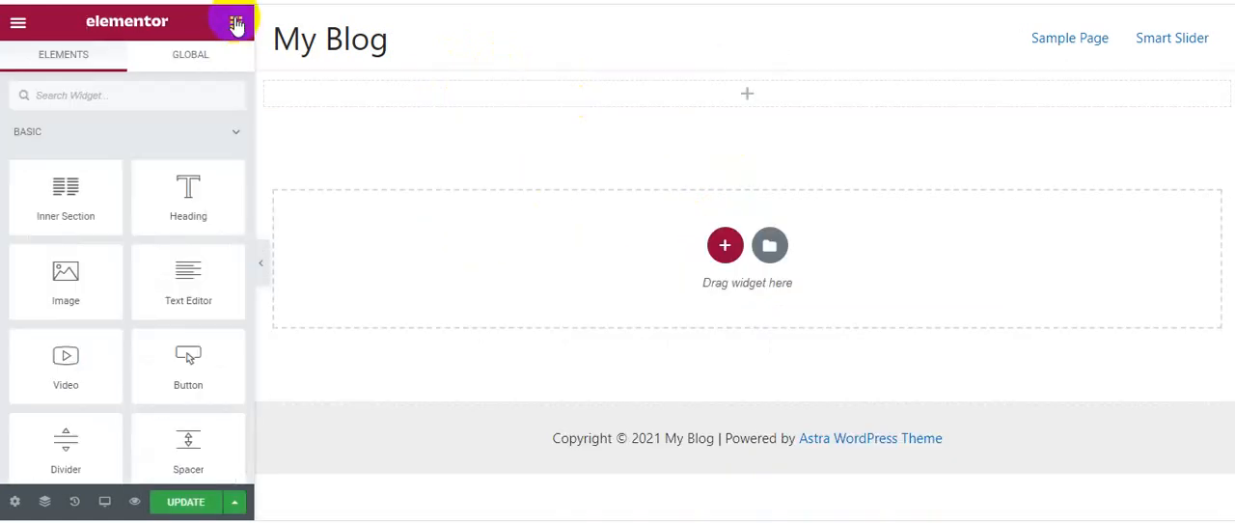
pyautogui.click(79, 98)
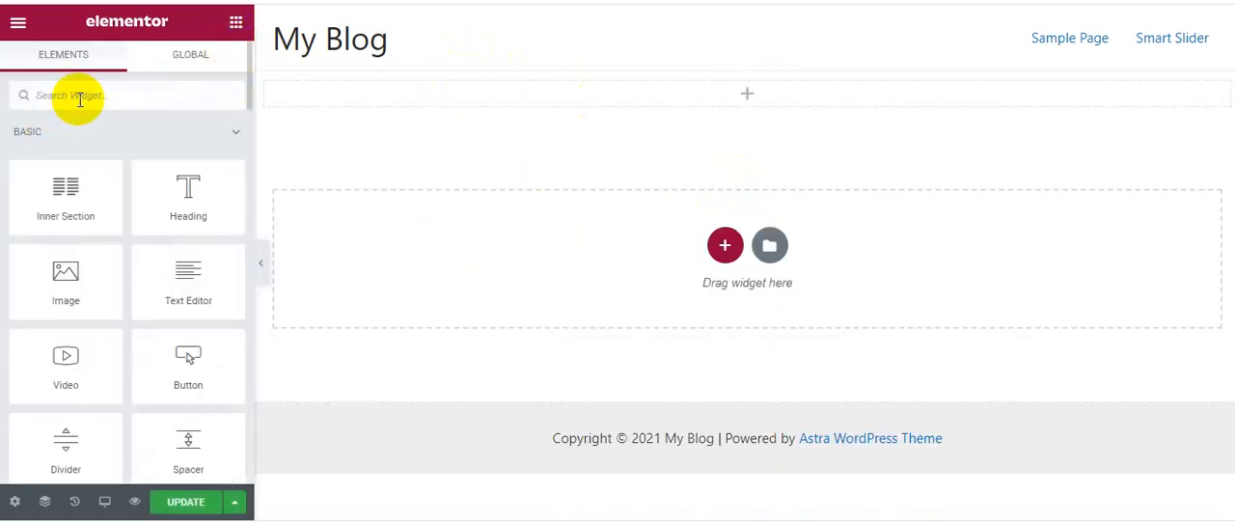
pyautogui.write('sho')
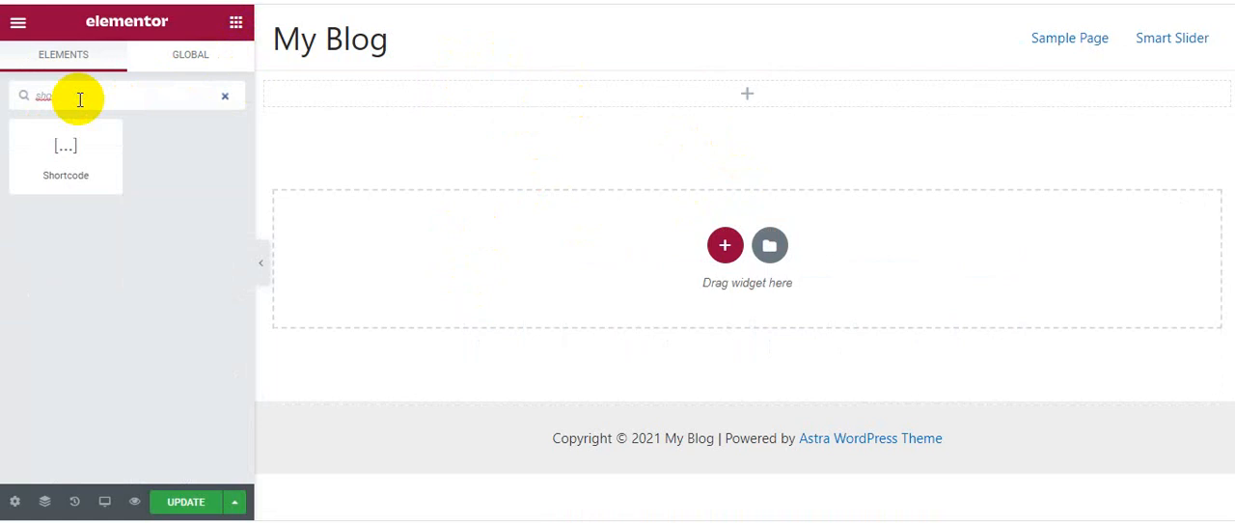
pyautogui.moveTo(69, 135); pyautogui.dragTo(763, 96)
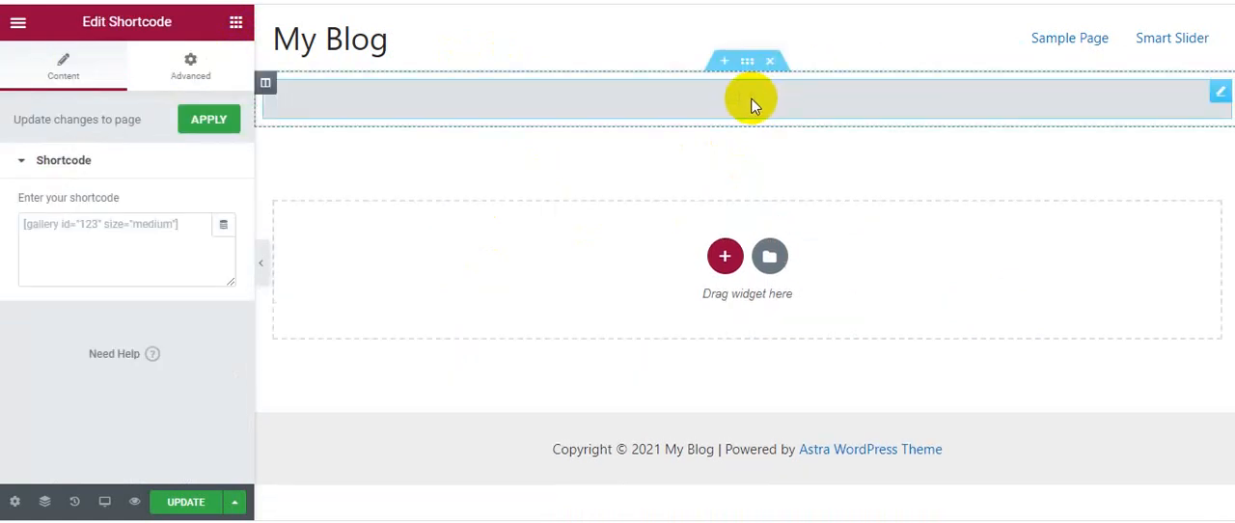
# Paste the shortcode [smartslider3 slider="2"] into the Shortcode widget and update the page
pyautogui.click(74, 231)
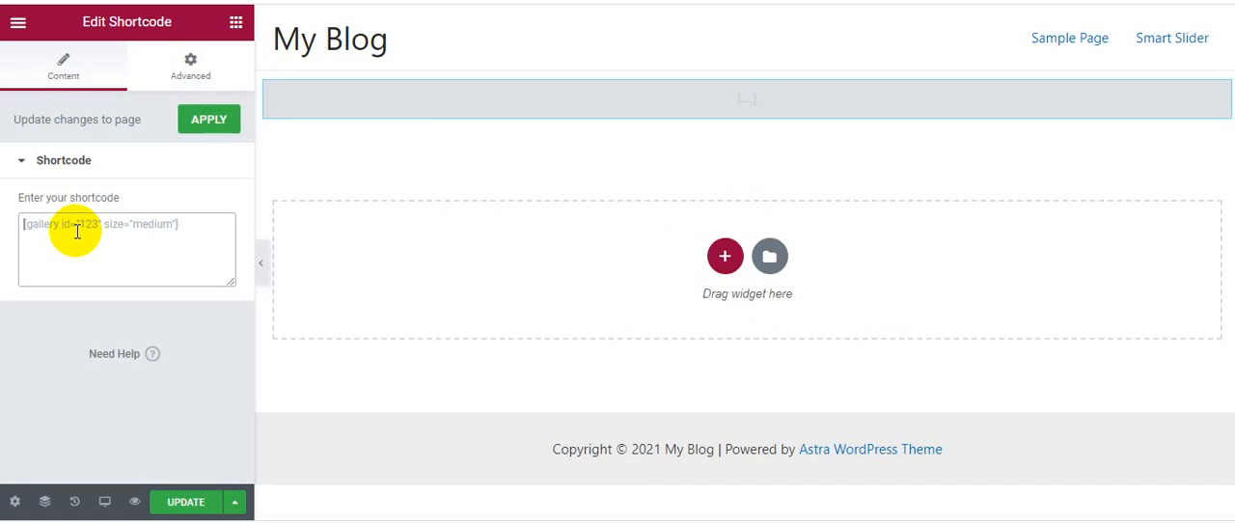
pyautogui.hotkey('ctrl', 'v')
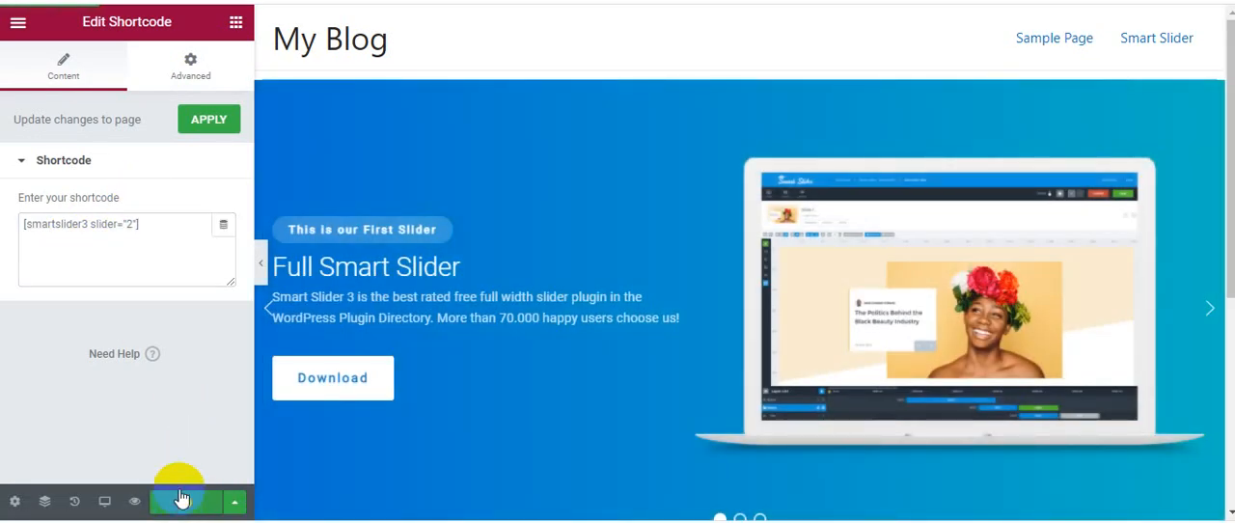
pyautogui.click(183, 497)
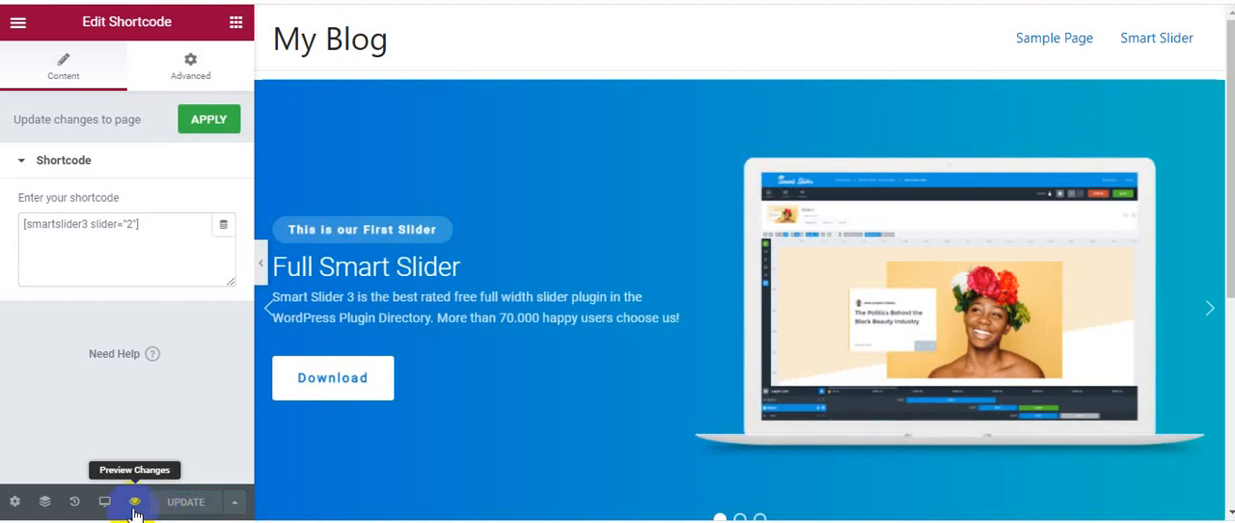
# Preview the page and check each of the slider's three slides, returning to the first
pyautogui.click(135, 504)
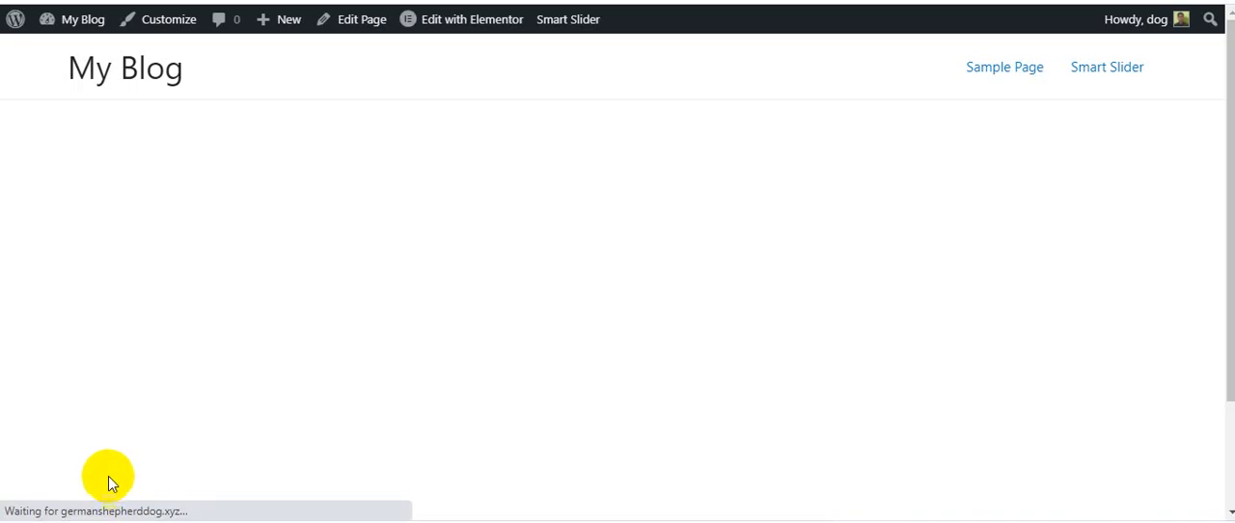
pyautogui.scroll(-3, 483, 255)
pyautogui.scroll(2, 484, 262)
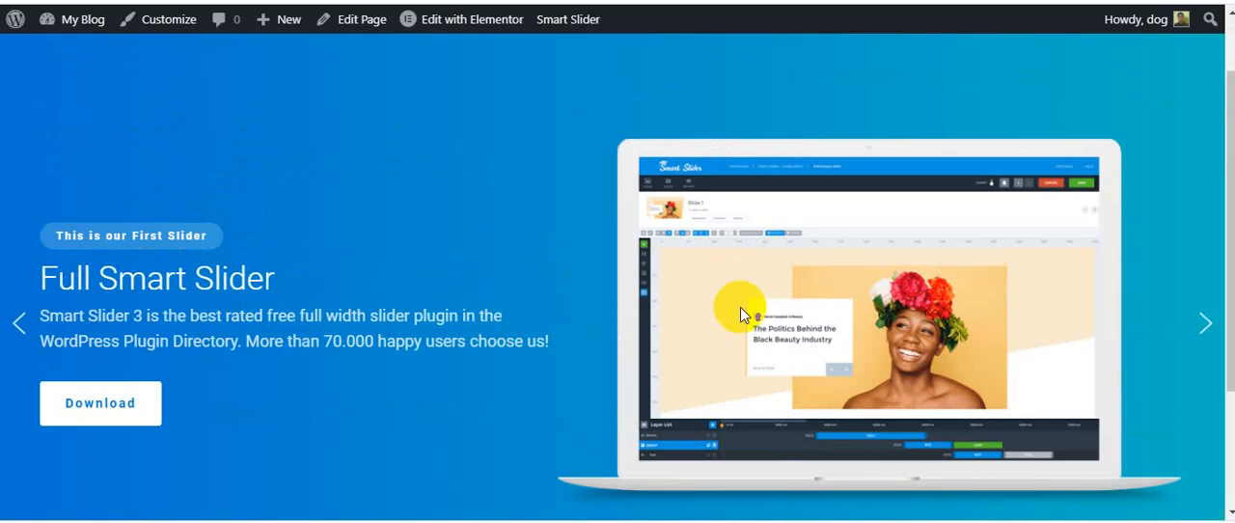
pyautogui.scroll(-2, 740, 306)
pyautogui.click(610, 419)
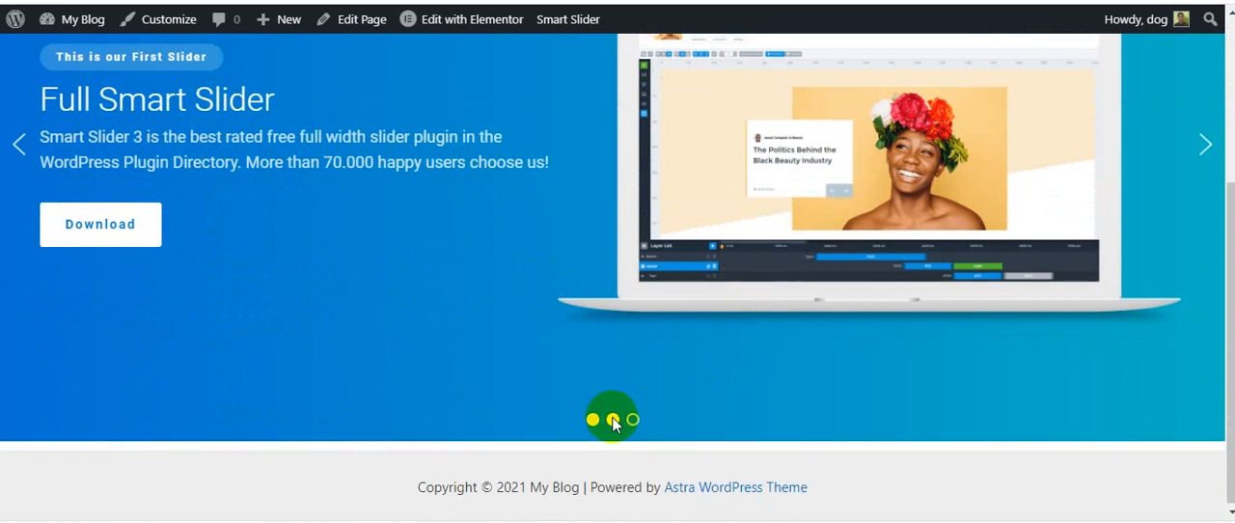
pyautogui.scroll(1, 612, 417)
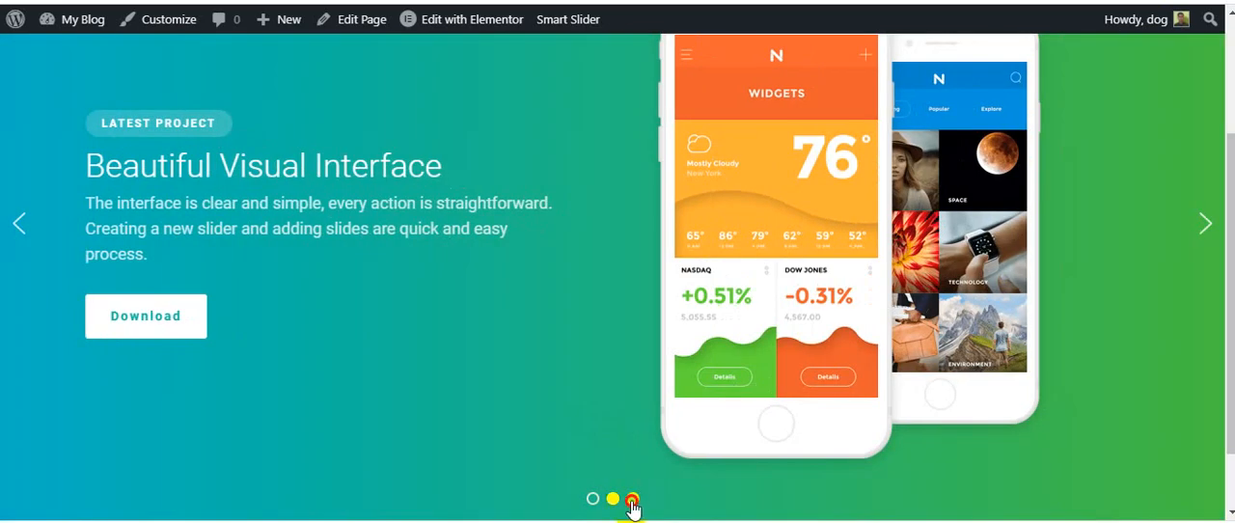
pyautogui.click(632, 499)
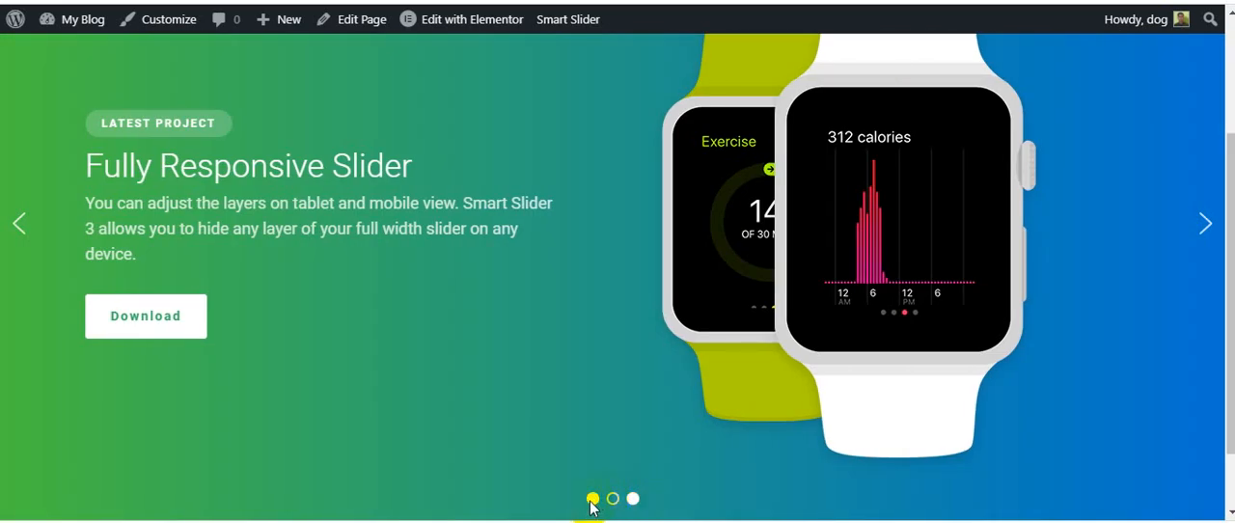
pyautogui.click(591, 500)
pyautogui.scroll(2, 513, 296)
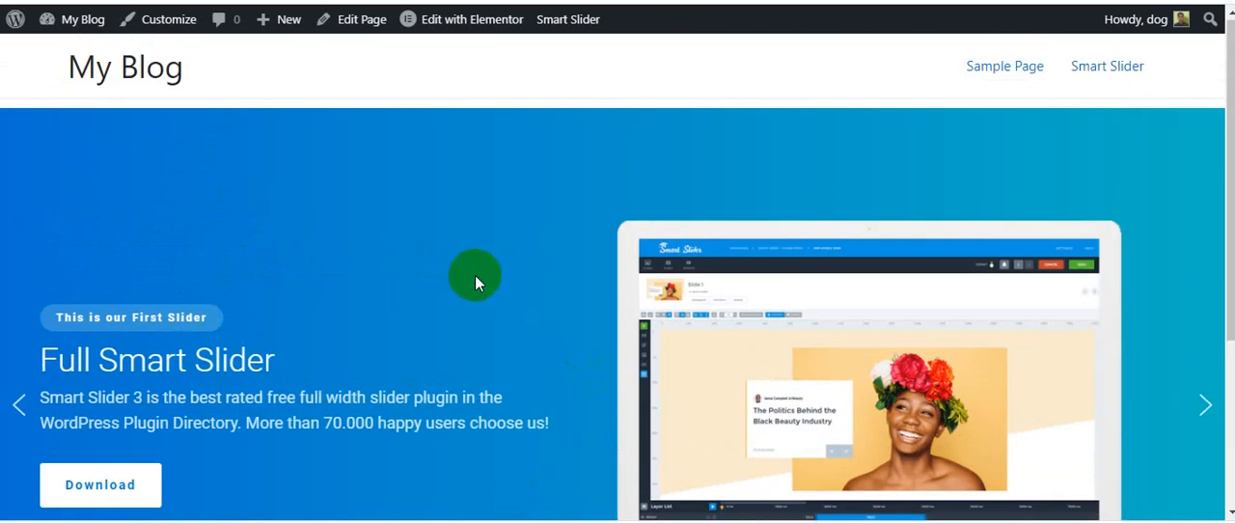